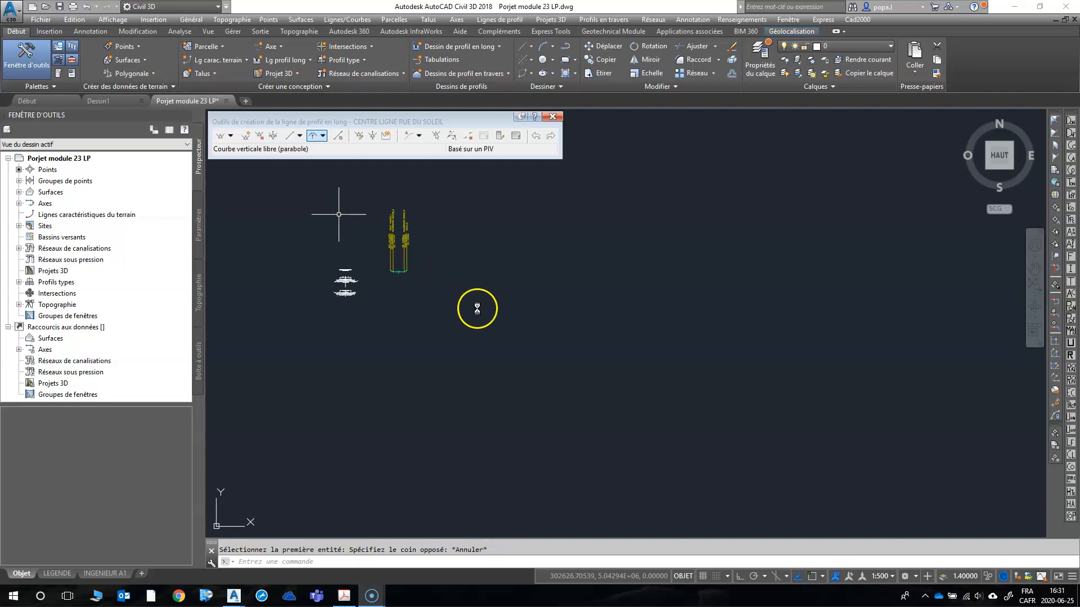
# - Examine the typical earthwork sections, looking closely at the fill section's platform widths and side slopes
pyautogui.scroll(10, 254, 257)
pyautogui.scroll(-5, 396, 259)
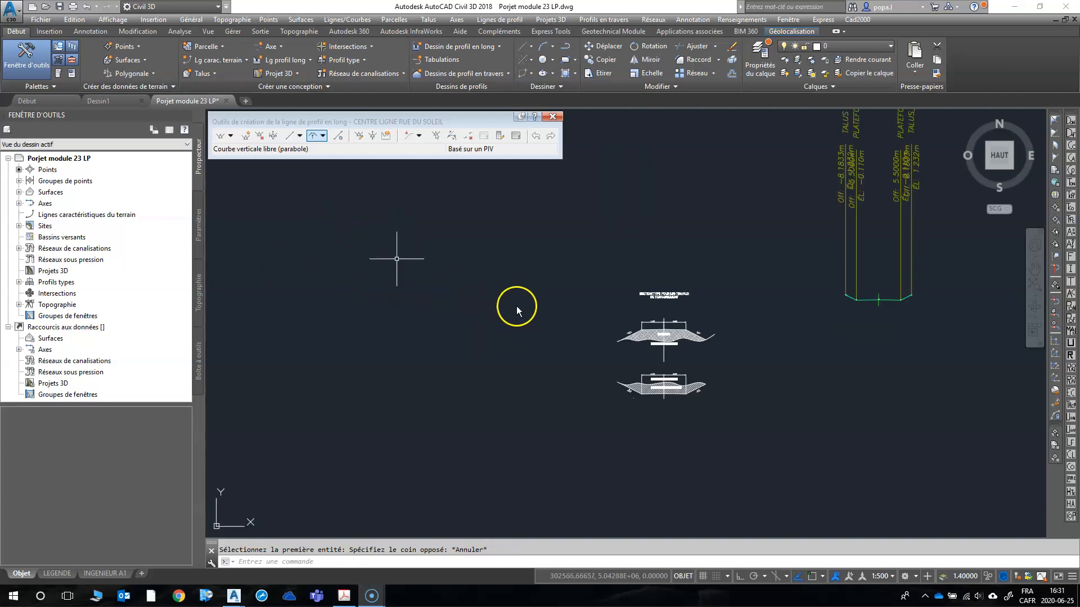
pyautogui.scroll(4, 715, 345)
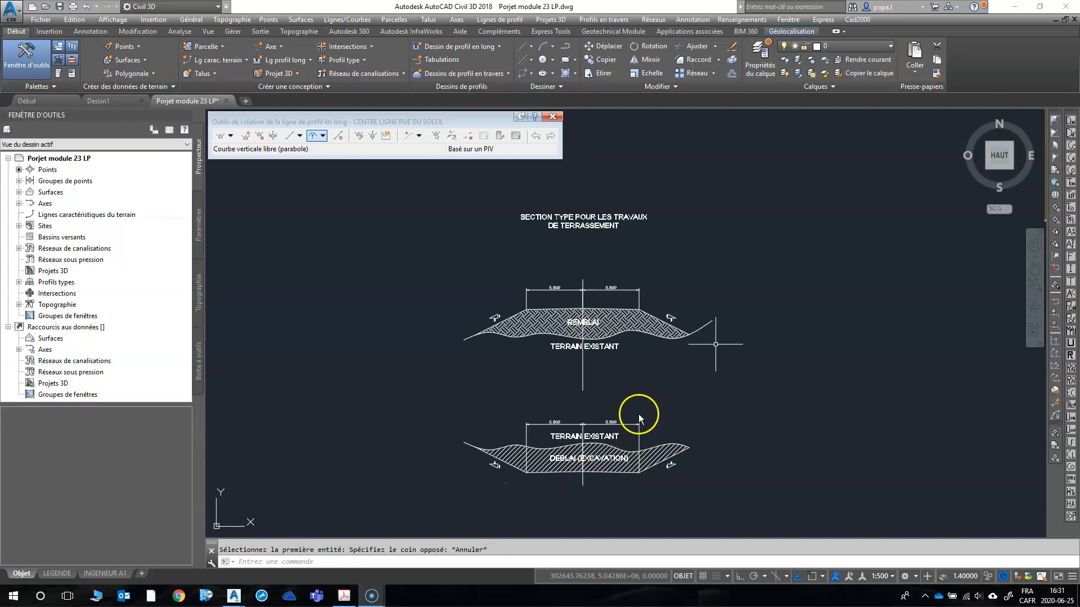
pyautogui.scroll(2, 571, 297)
pyautogui.scroll(2, 571, 296)
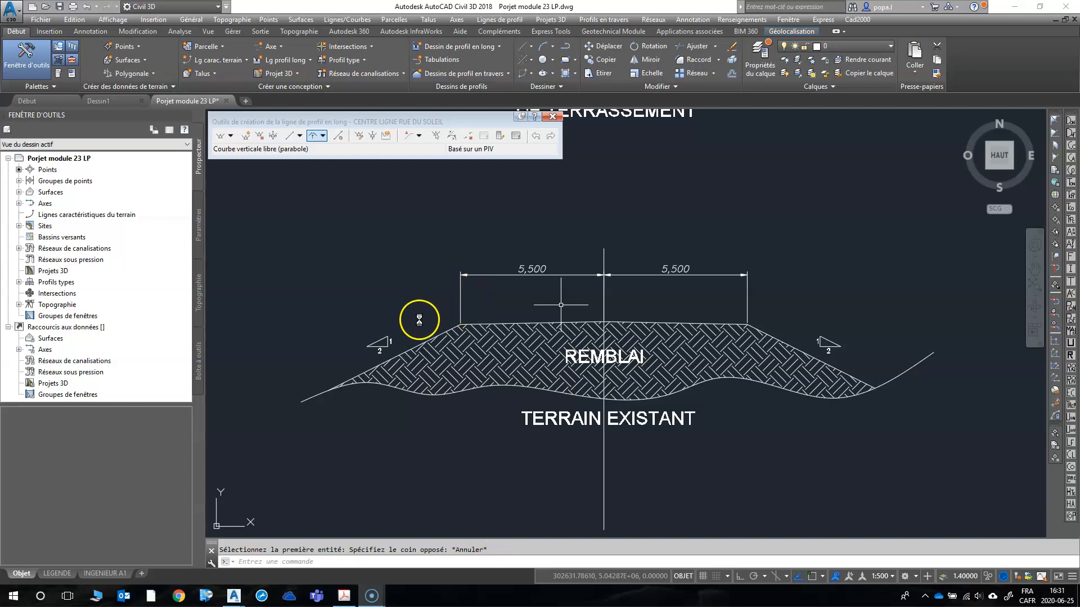
pyautogui.scroll(-4, 387, 302)
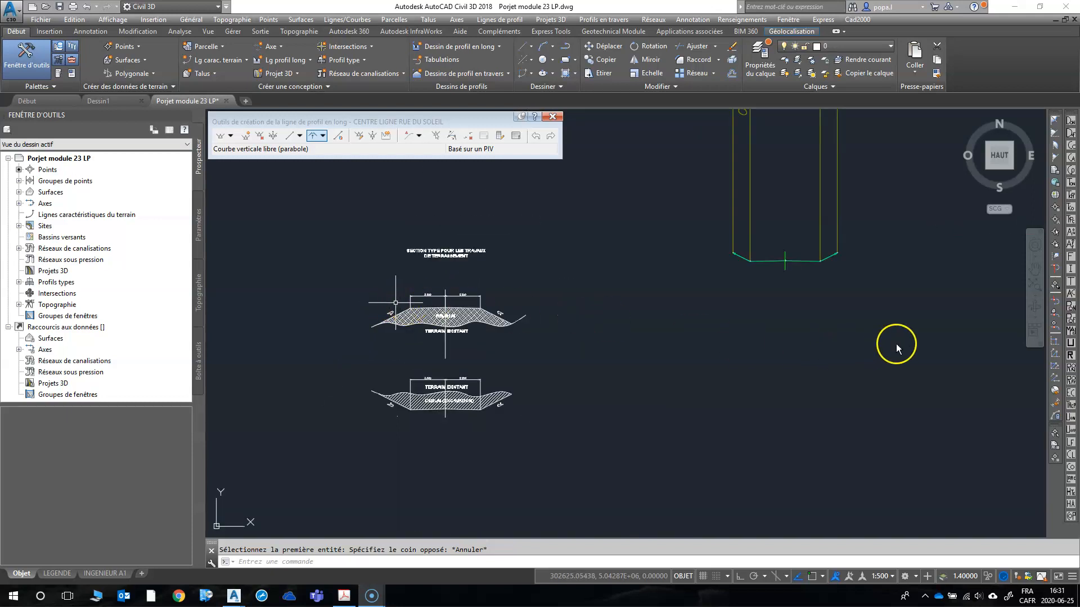
# - Erase the existing assembly beside the typical section drawings and close the profile layout tools
pyautogui.click(851, 303)
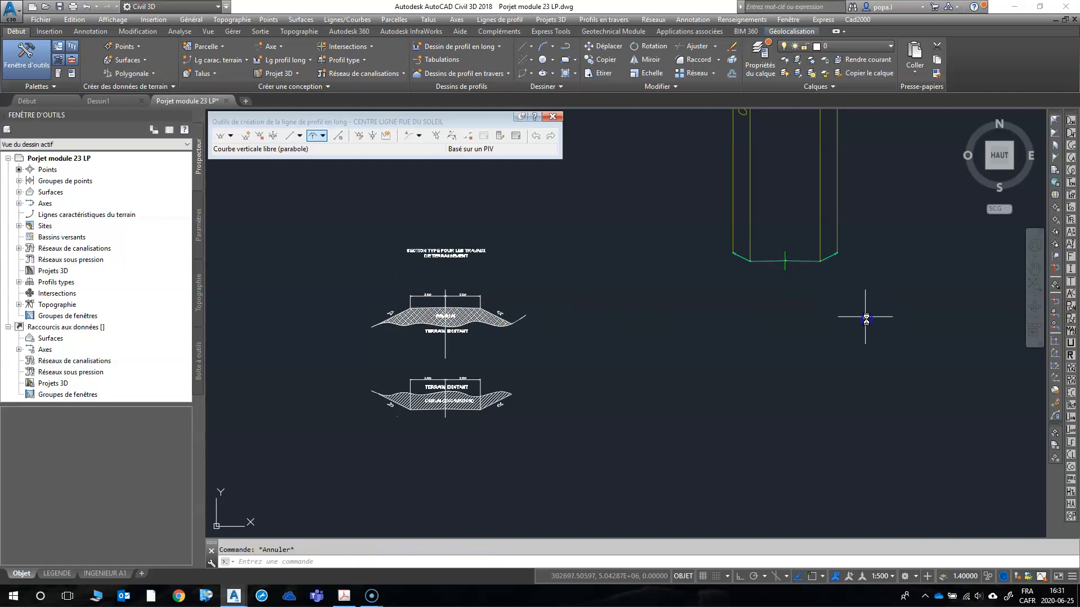
pyautogui.click(704, 205)
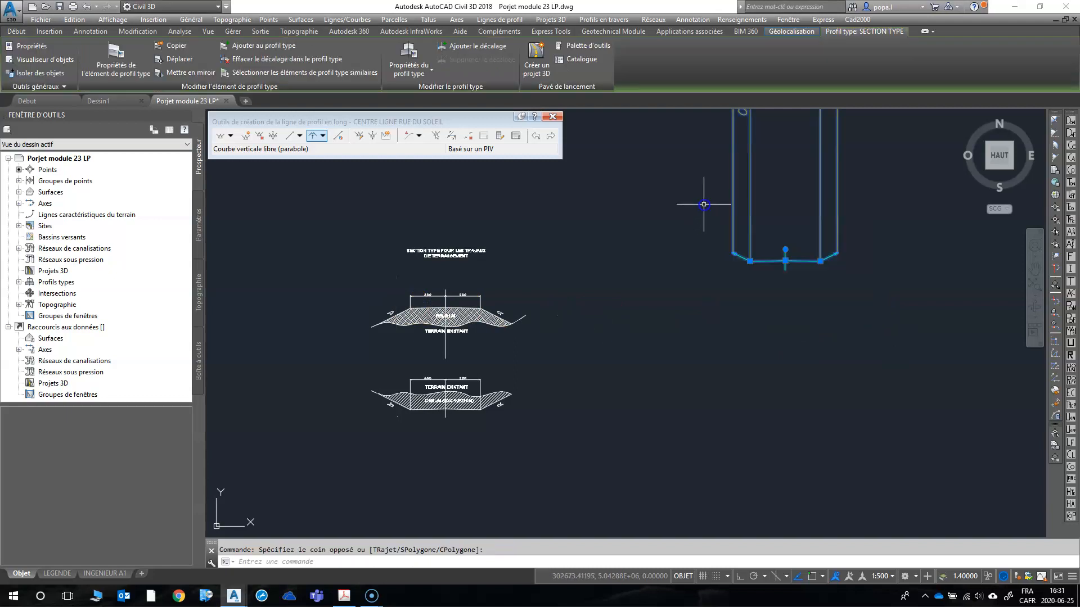
pyautogui.press('Delete')
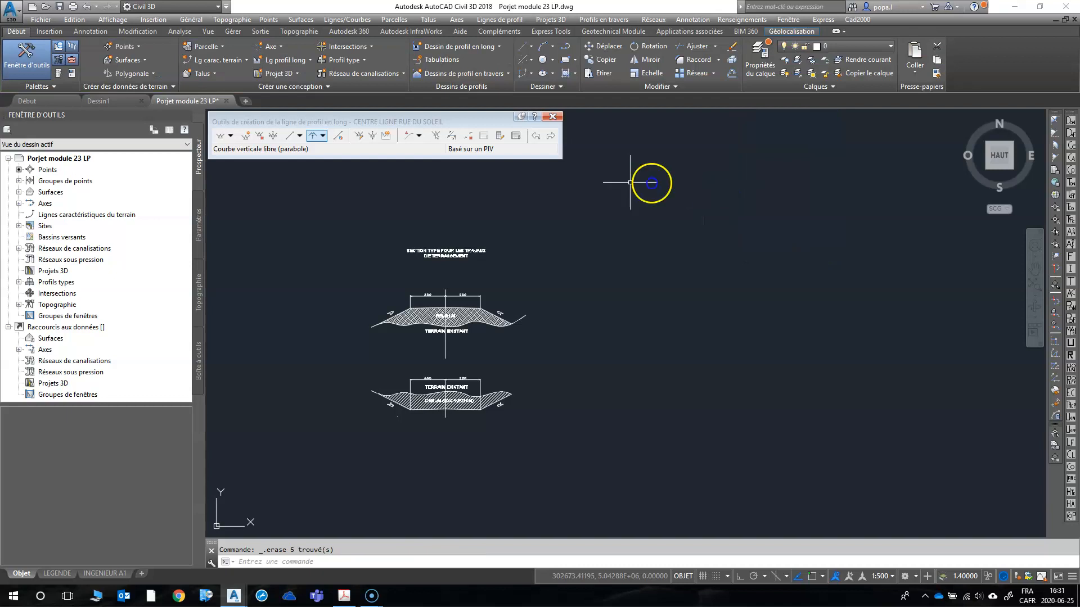
pyautogui.click(556, 119)
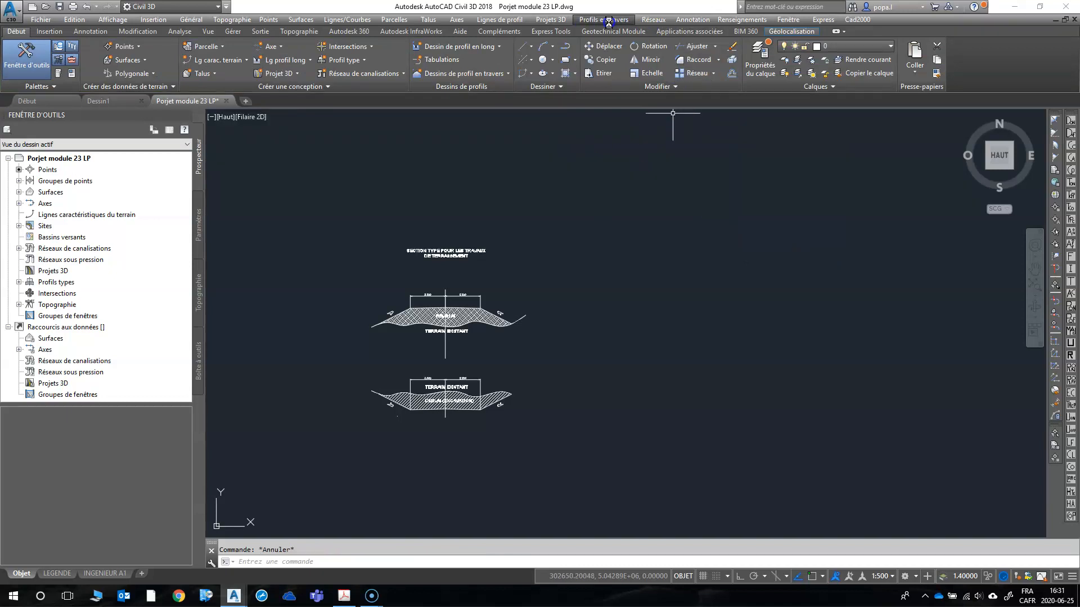
# - Create an assembly named SECTION TYPE TERRASSEMENT on layer _C3D-ASSEMBLAGE and place it in the empty area beside the typical sections
pyautogui.click(556, 20)
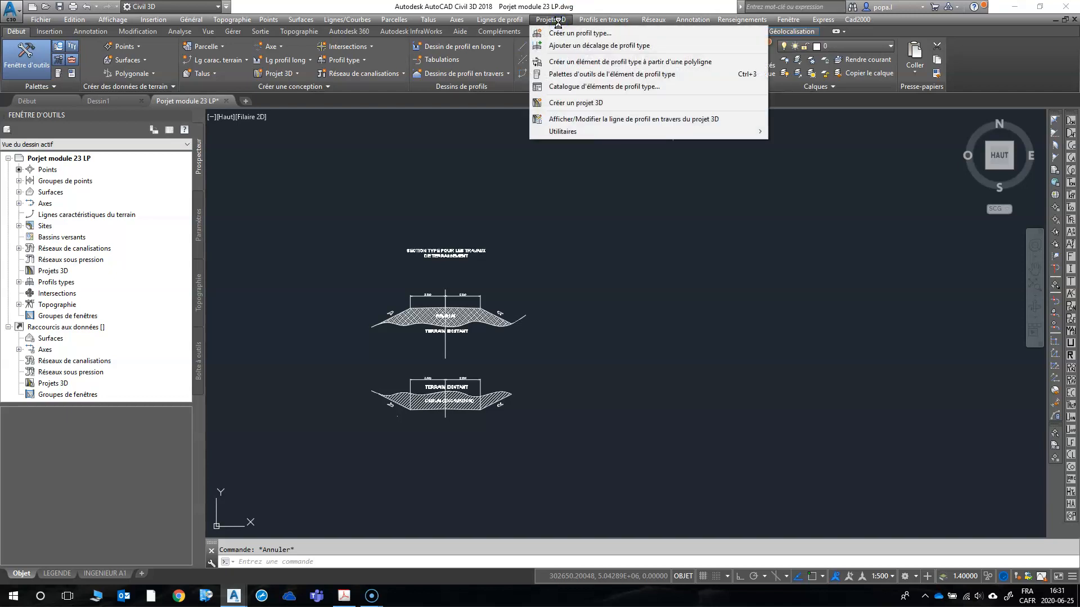
pyautogui.click(568, 31)
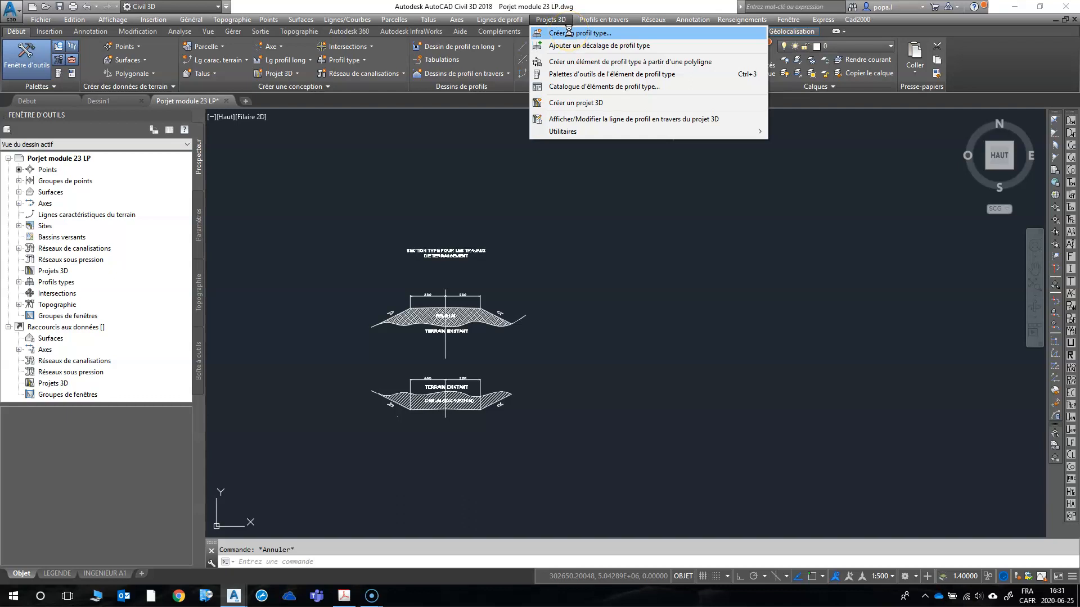
pyautogui.click(569, 32)
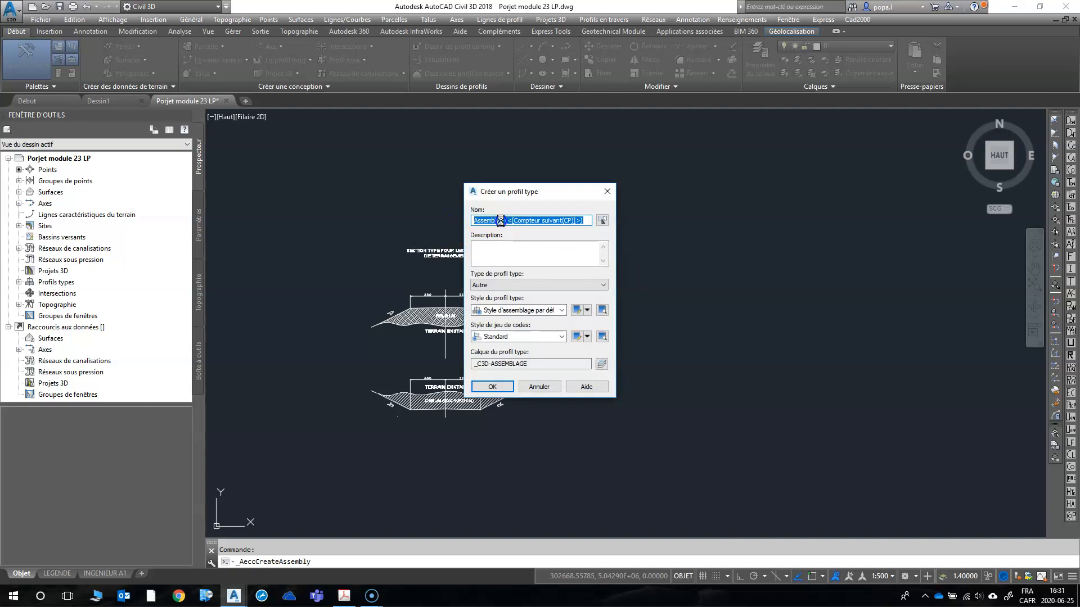
pyautogui.write('s')
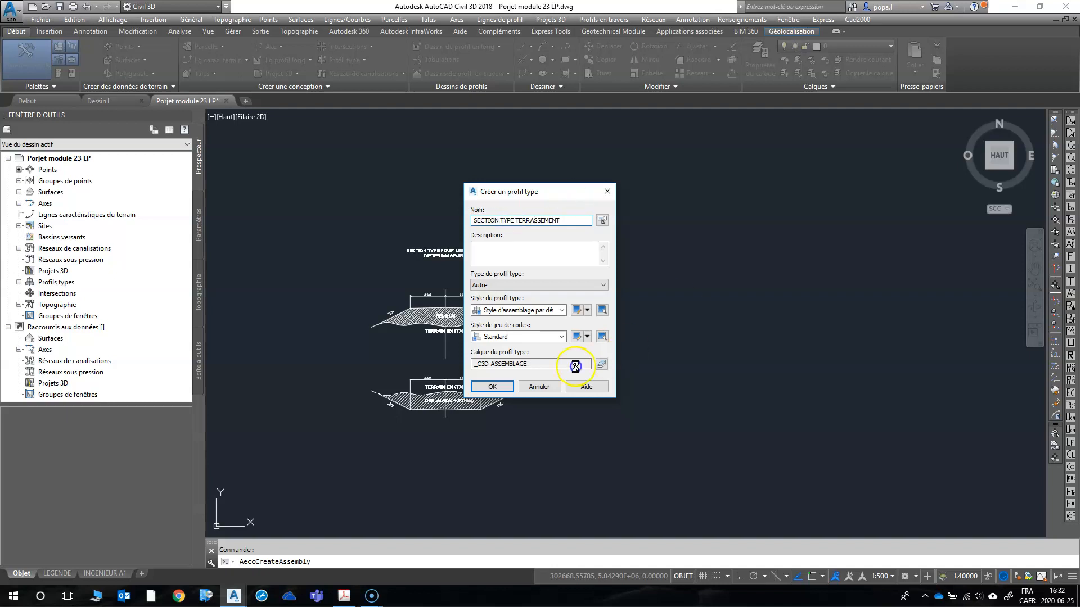
pyautogui.click(493, 385)
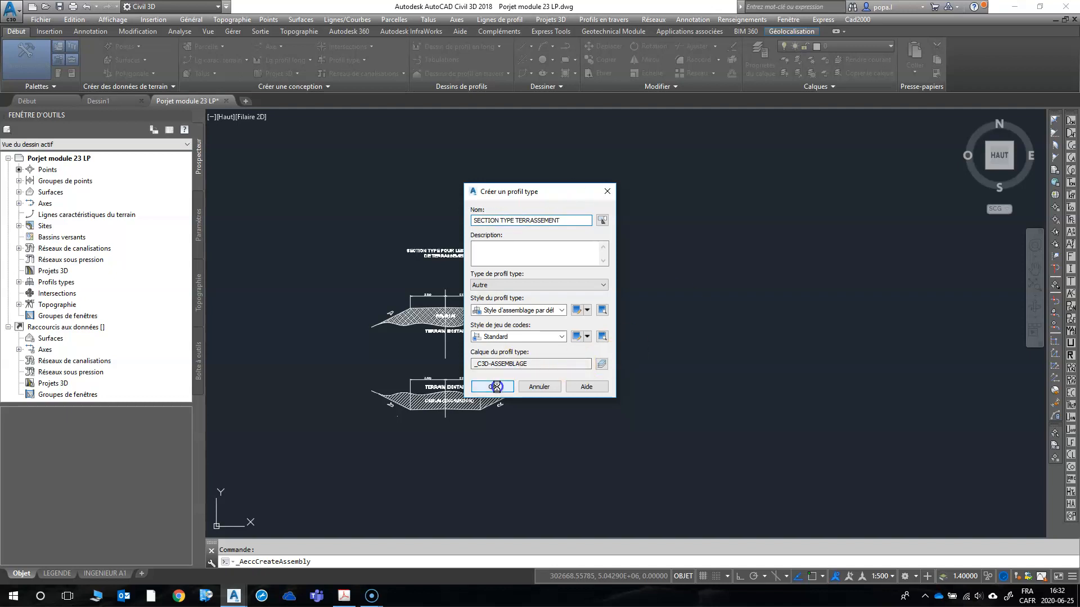
pyautogui.click(735, 235)
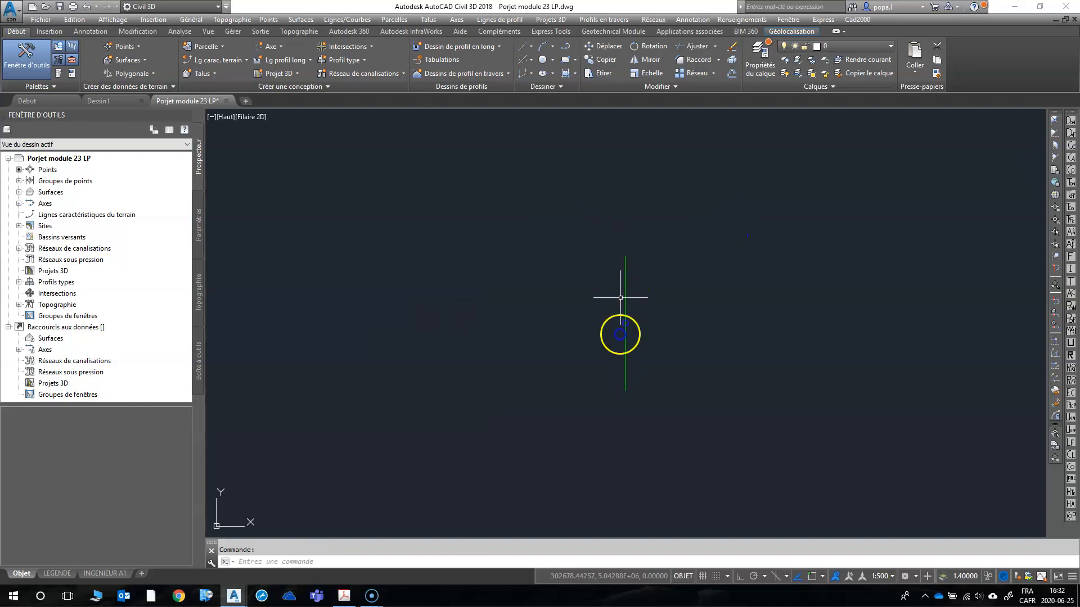
# - Open the subassembly tool palettes with the new assembly's baseline in view
pyautogui.scroll(-2, 621, 336)
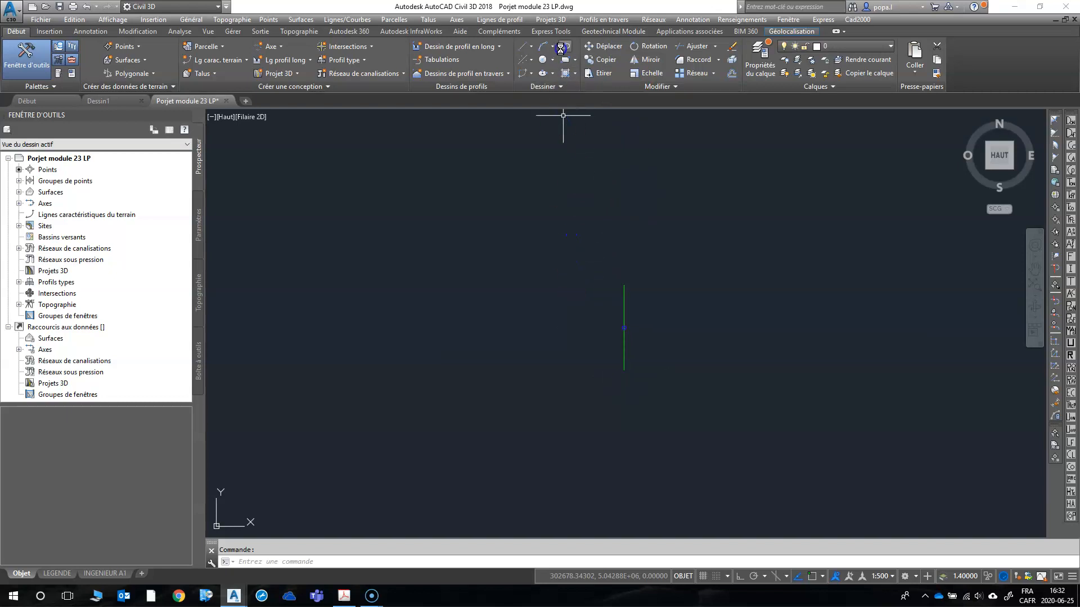
pyautogui.click(554, 20)
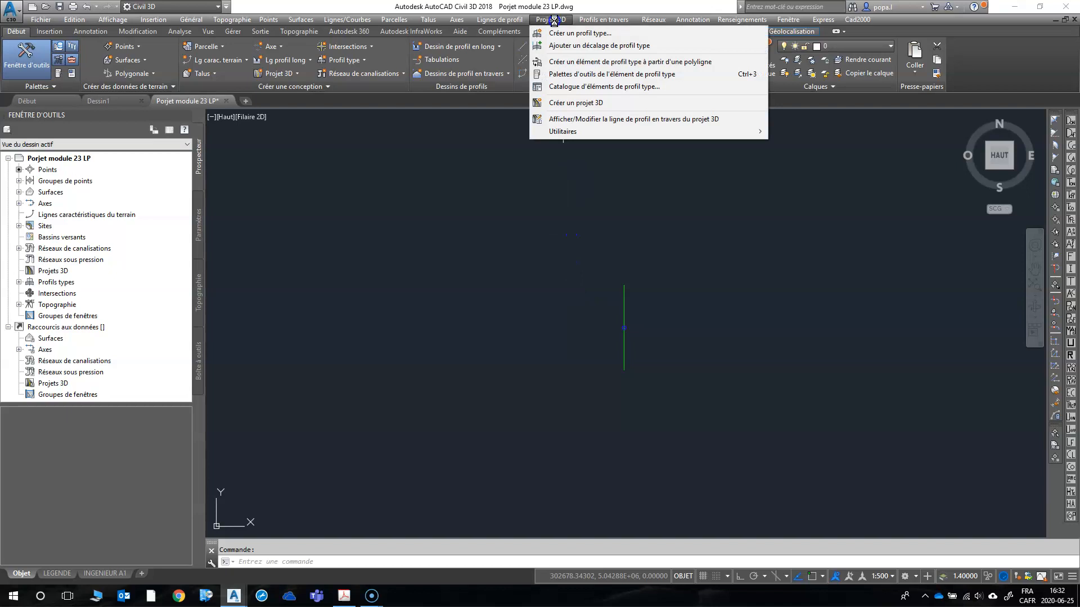
pyautogui.click(584, 76)
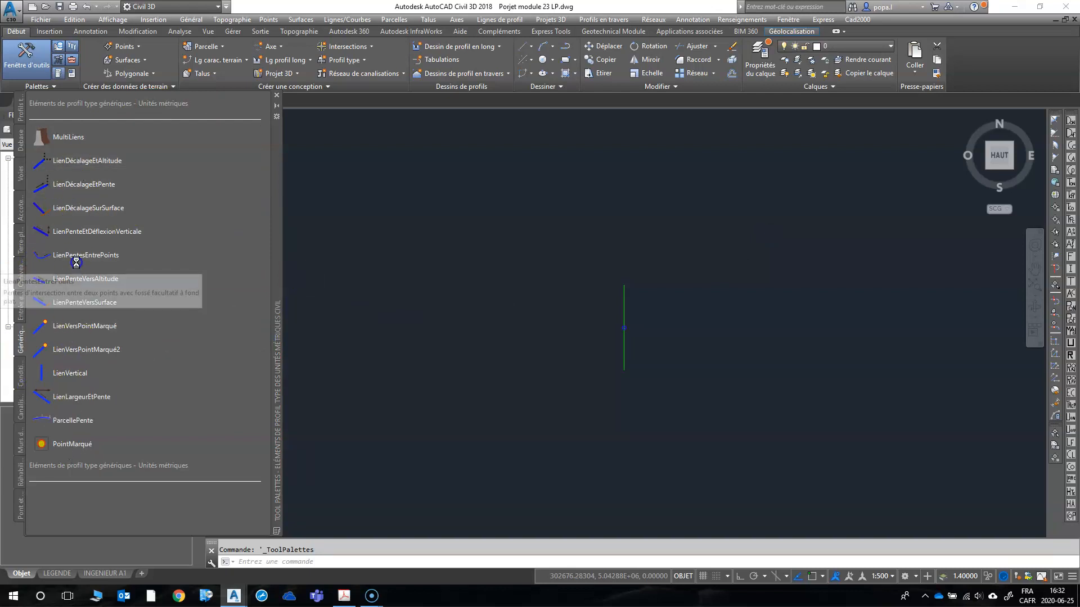
# - Browse the metric subassembly categories from basic, lanes, shoulders and medians through daylight to the generic links
pyautogui.click(20, 118)
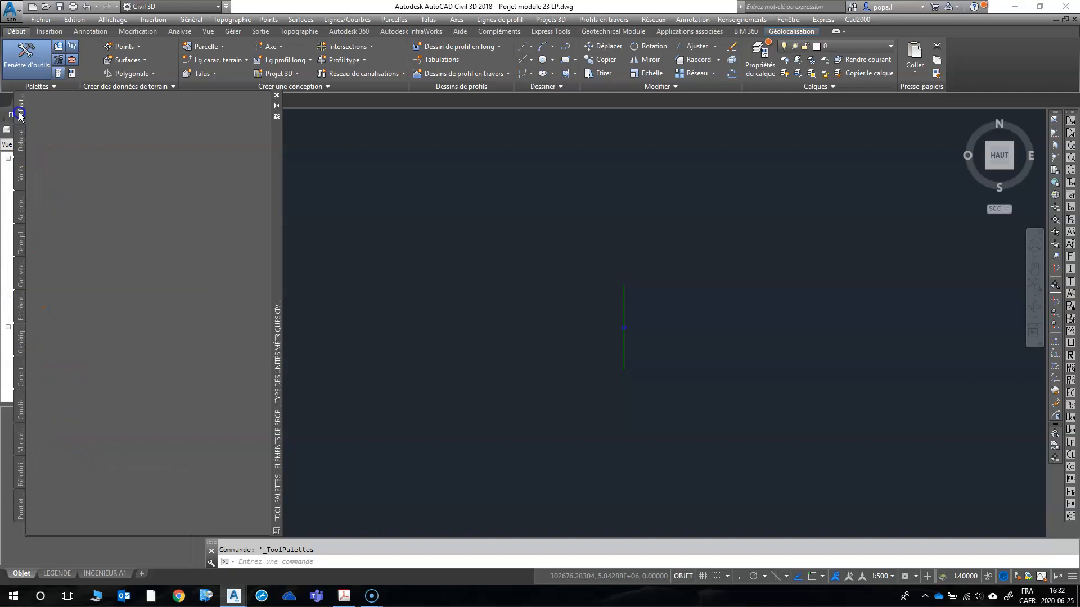
pyautogui.click(21, 143)
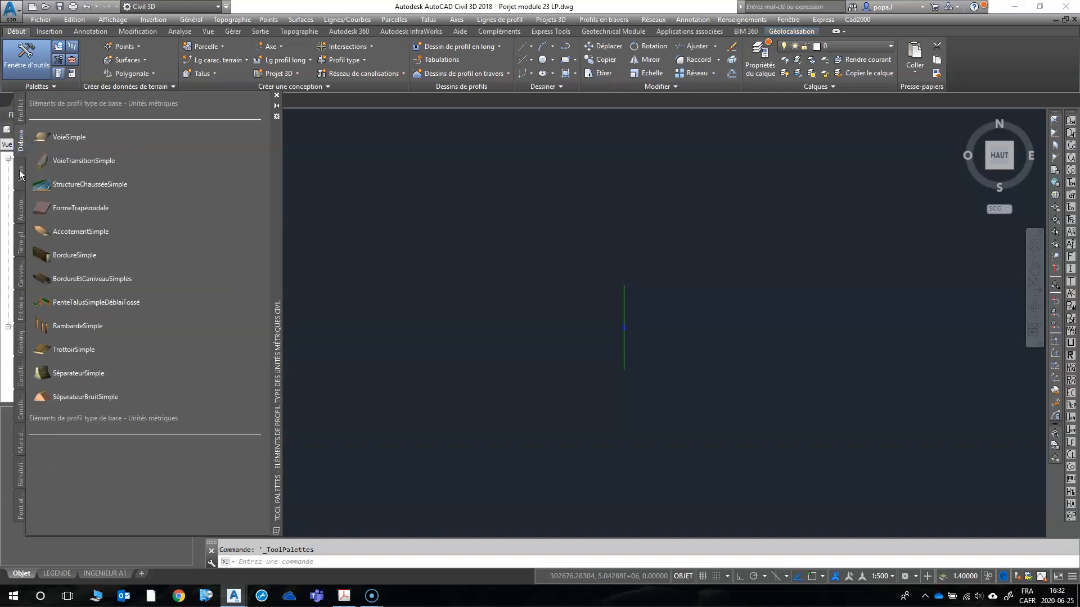
pyautogui.click(21, 175)
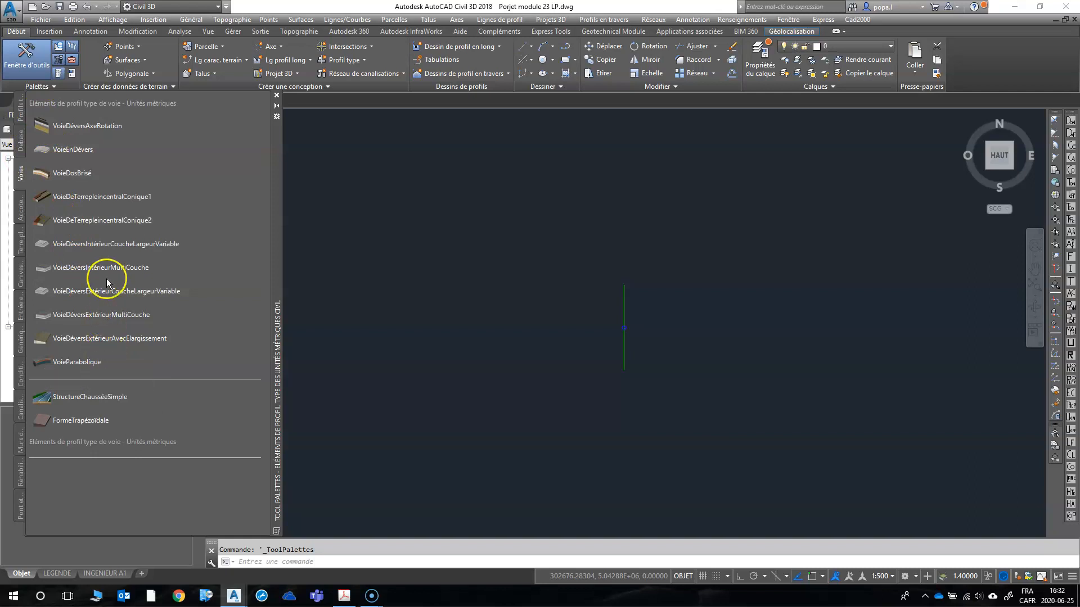
pyautogui.click(46, 222)
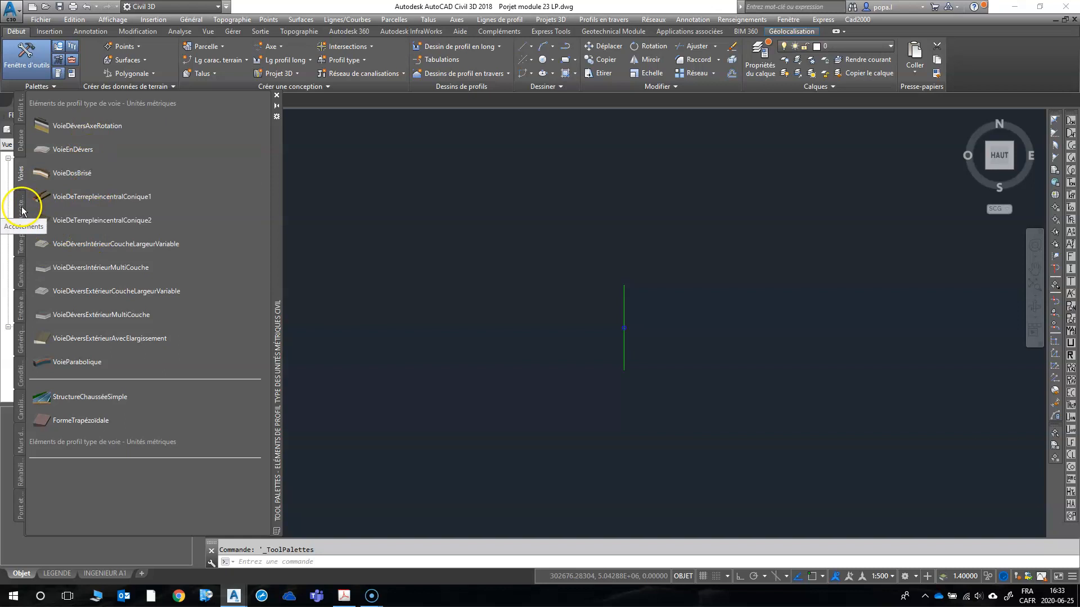
pyautogui.click(21, 207)
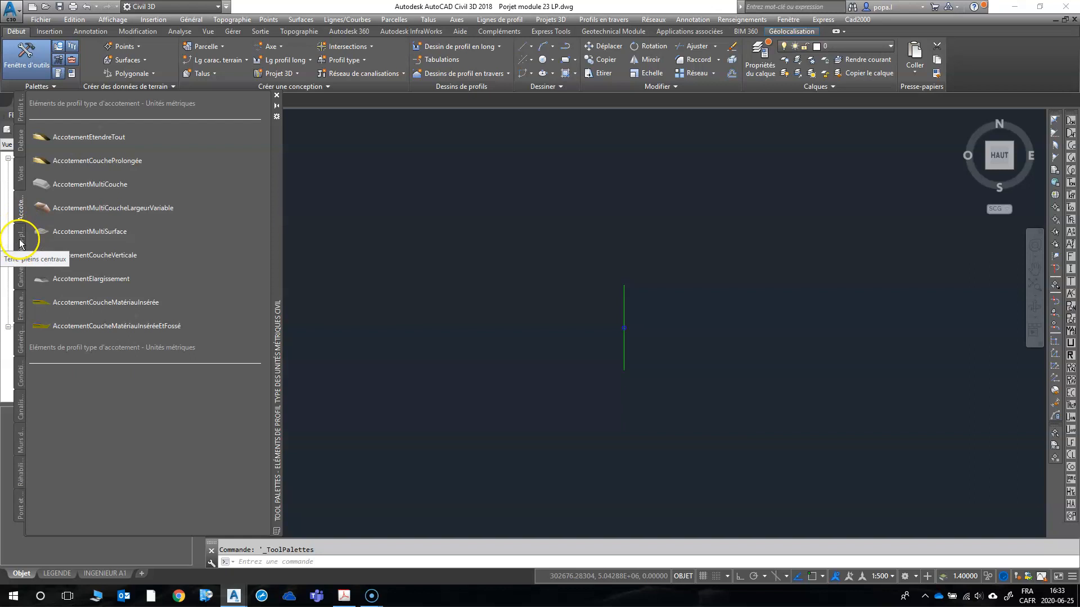
pyautogui.click(21, 244)
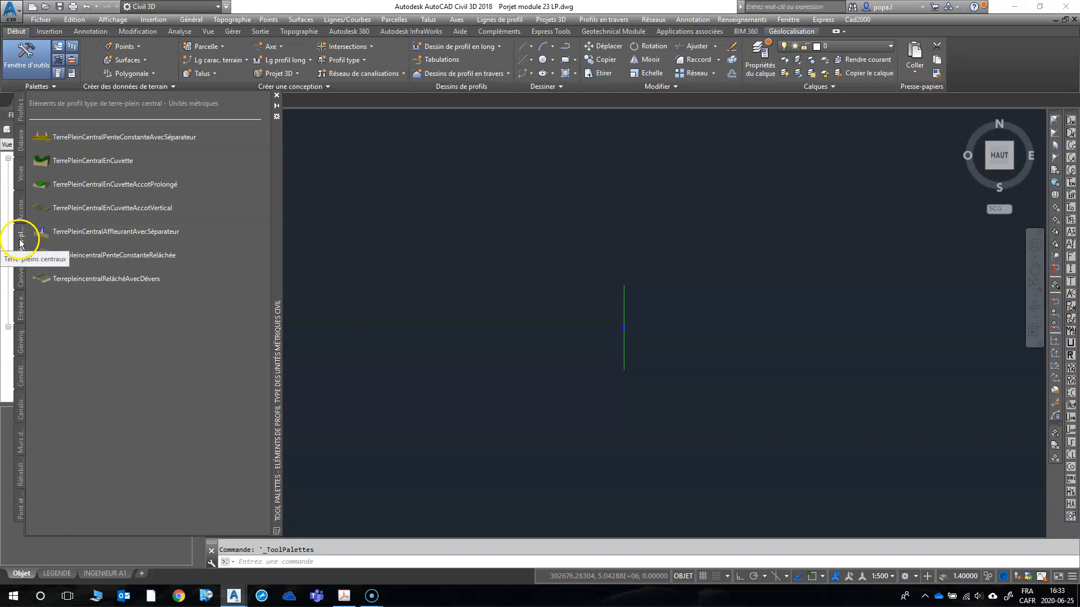
pyautogui.click(21, 281)
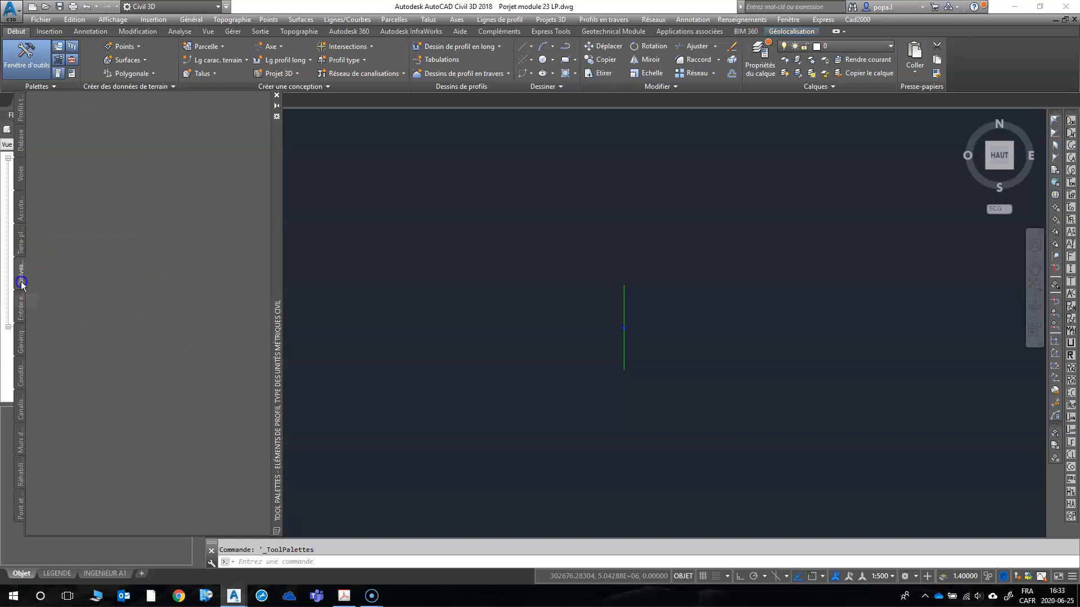
pyautogui.click(25, 310)
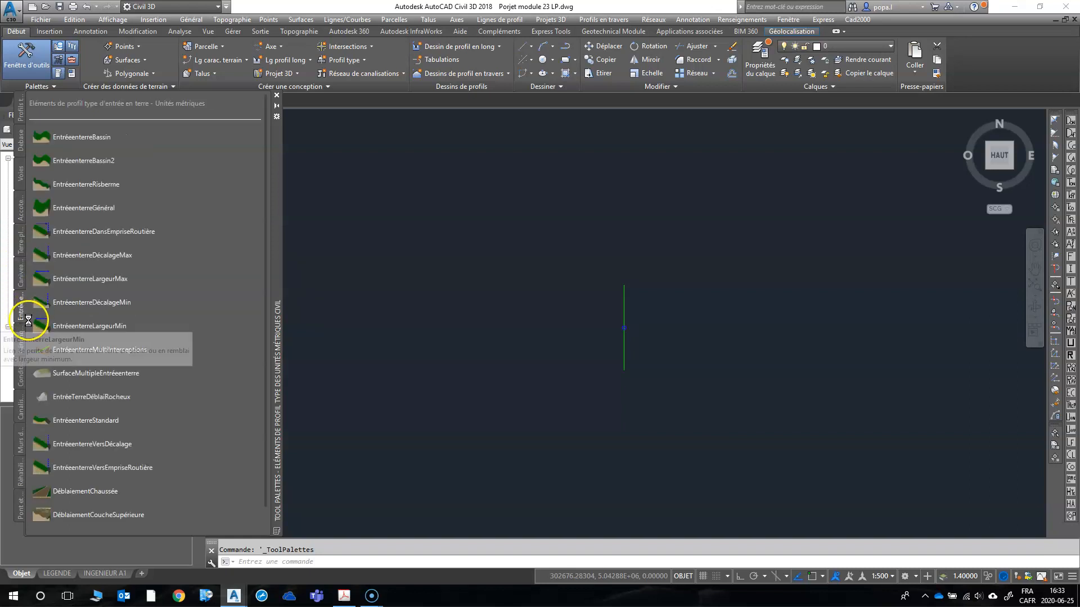
pyautogui.click(20, 341)
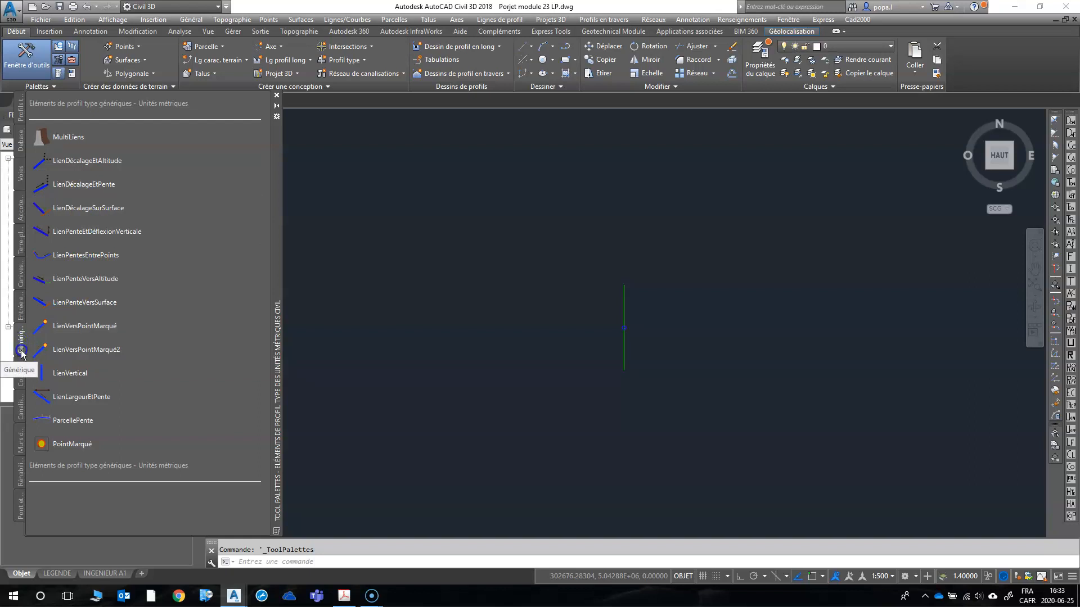
pyautogui.click(175, 309)
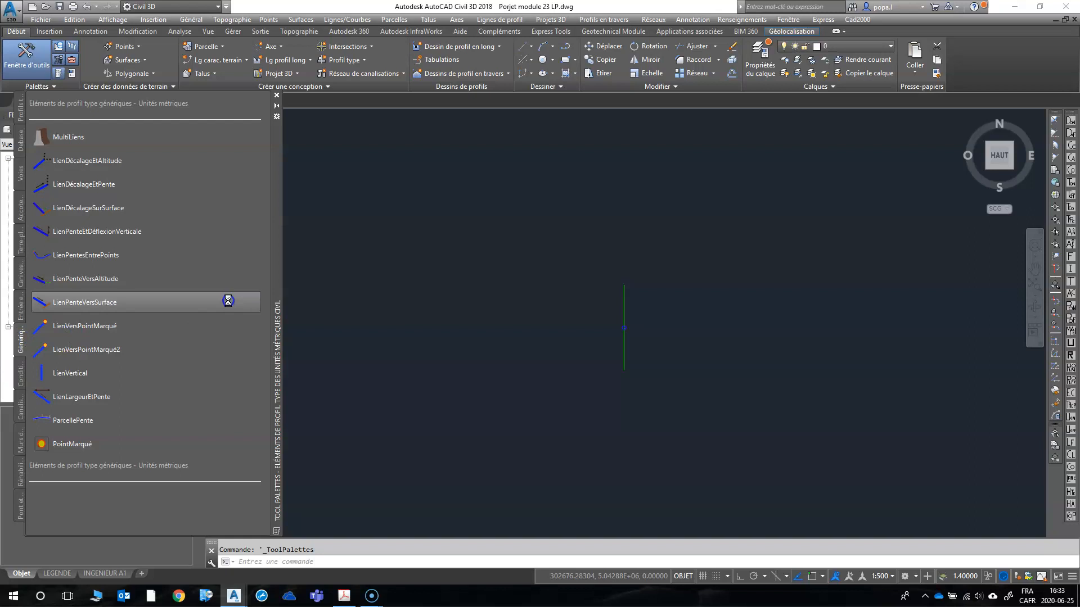
pyautogui.click(58, 275)
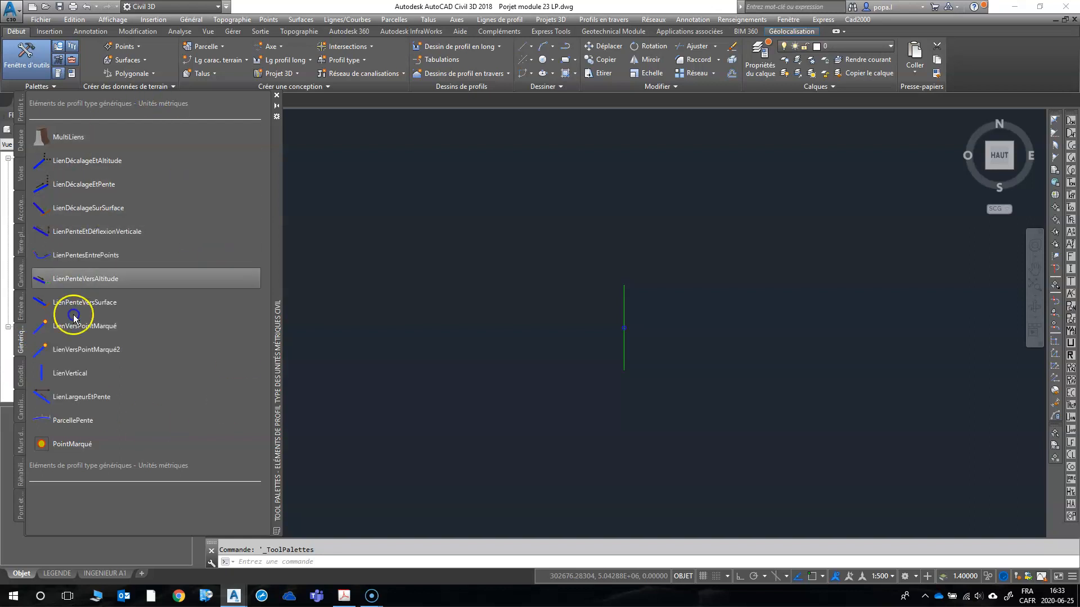
pyautogui.click(123, 349)
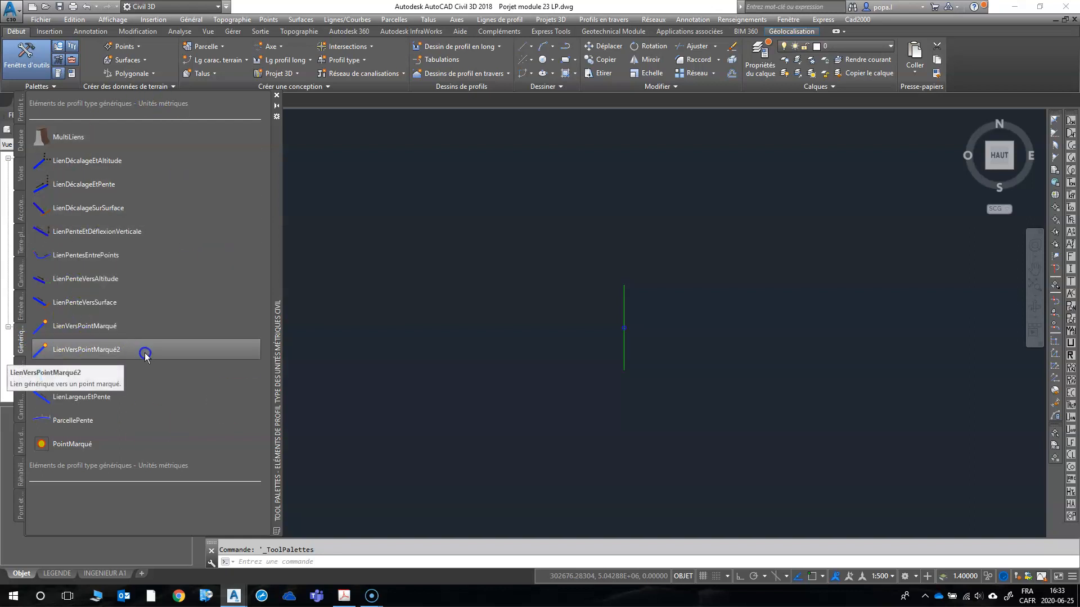
# - Review the fill section's half-widths, top surface and side slopes, and return to the empty assembly baseline
pyautogui.scroll(-2, 573, 382)
pyautogui.scroll(-2, 583, 376)
pyautogui.scroll(6, 427, 388)
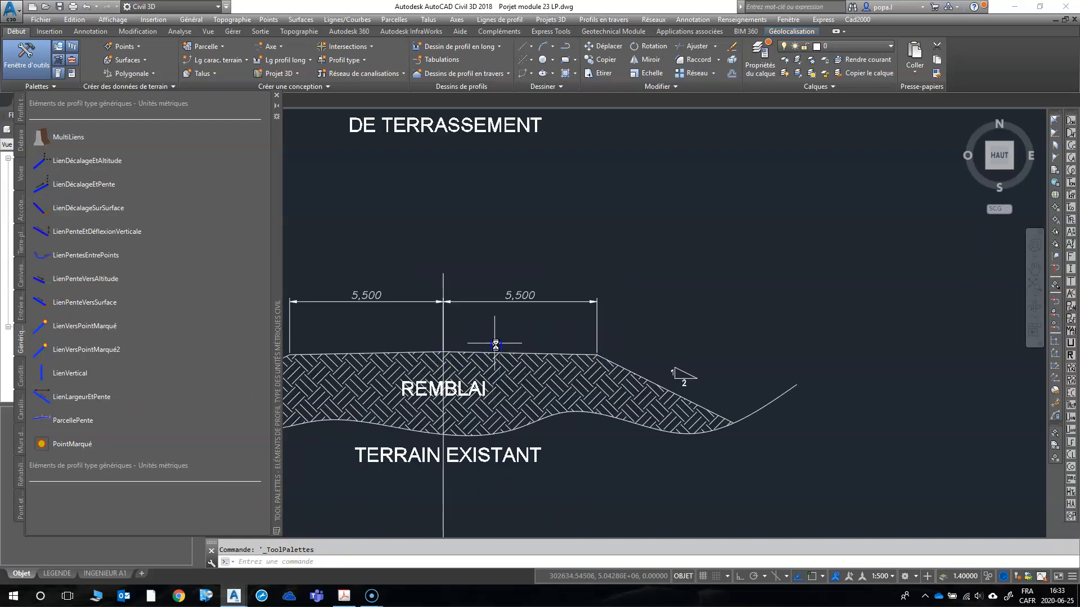
pyautogui.scroll(-3, 499, 347)
pyautogui.scroll(-1, 526, 321)
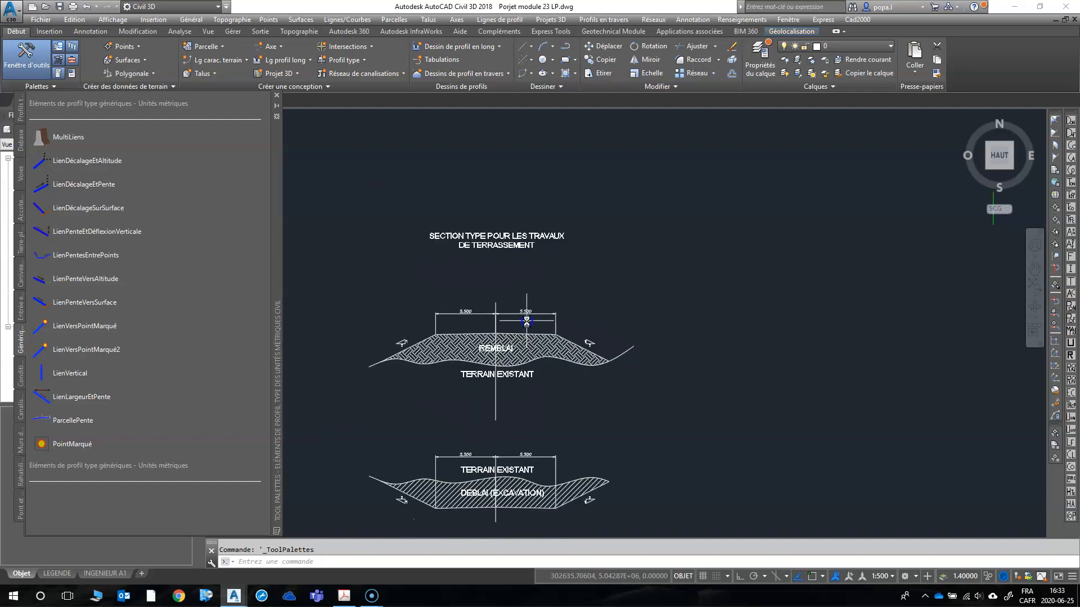
pyautogui.scroll(4, 522, 321)
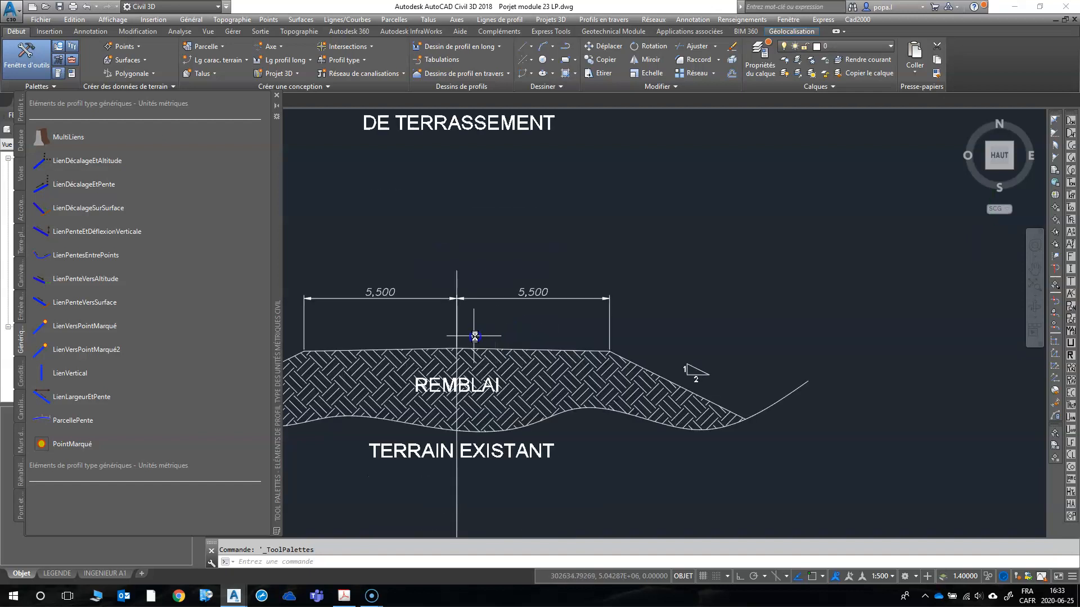
pyautogui.scroll(-2, 493, 337)
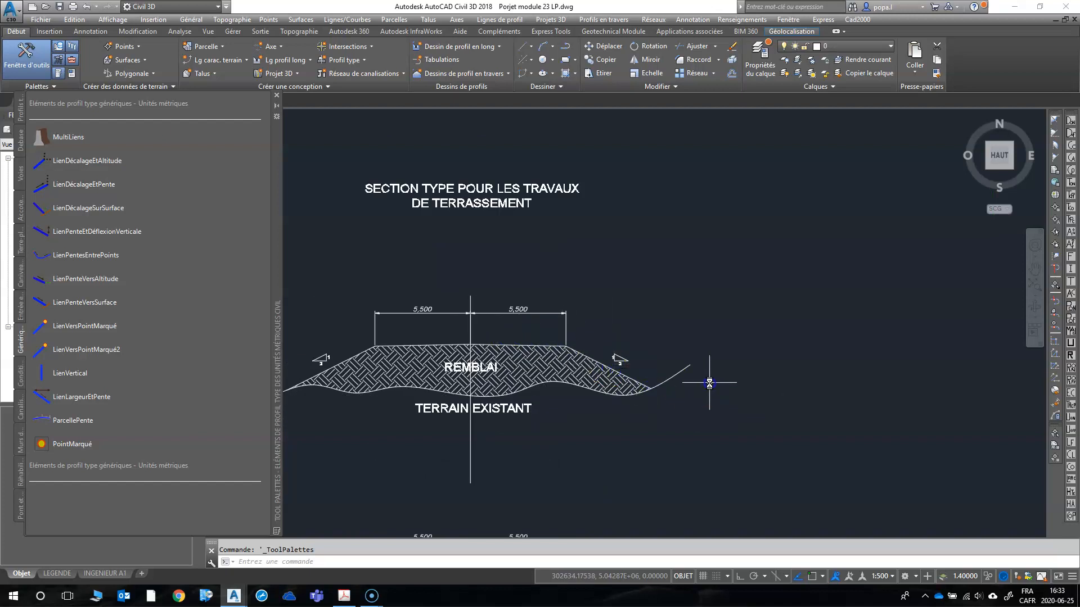
pyautogui.scroll(-1, 715, 387)
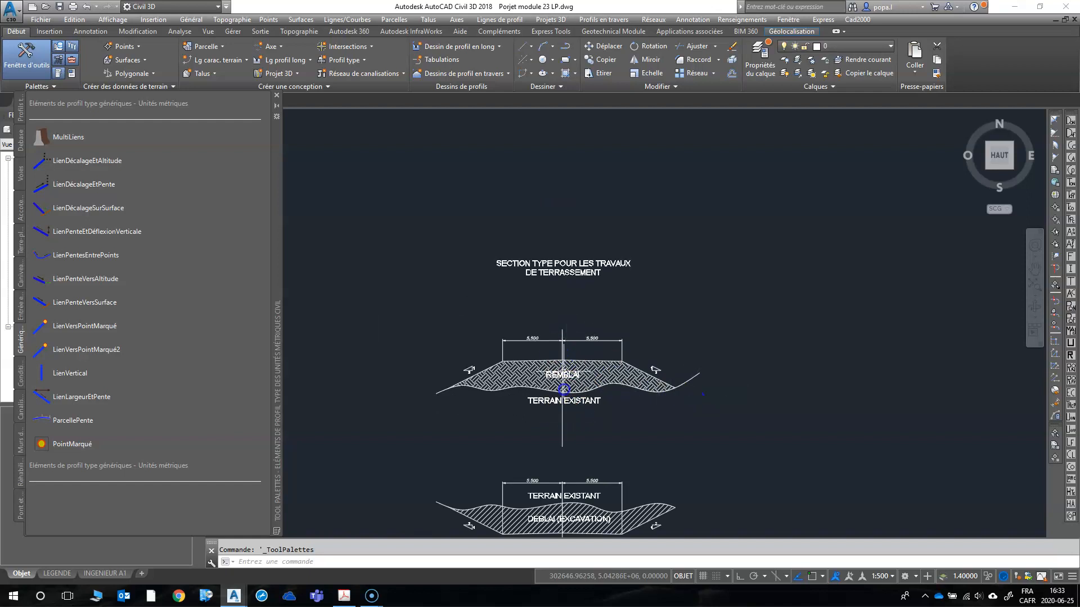
pyautogui.scroll(-1, 438, 337)
pyautogui.scroll(4, 849, 260)
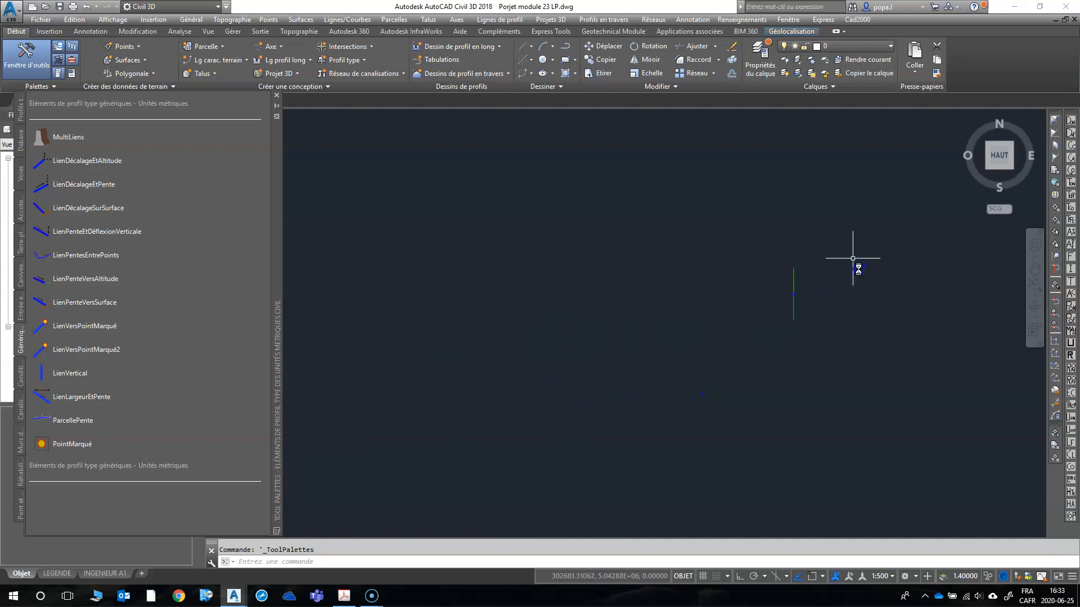
# - Start a LienLargeurEtPente link for the right side with a width of 5.5 m and a slope of -2%
pyautogui.scroll(1, 728, 337)
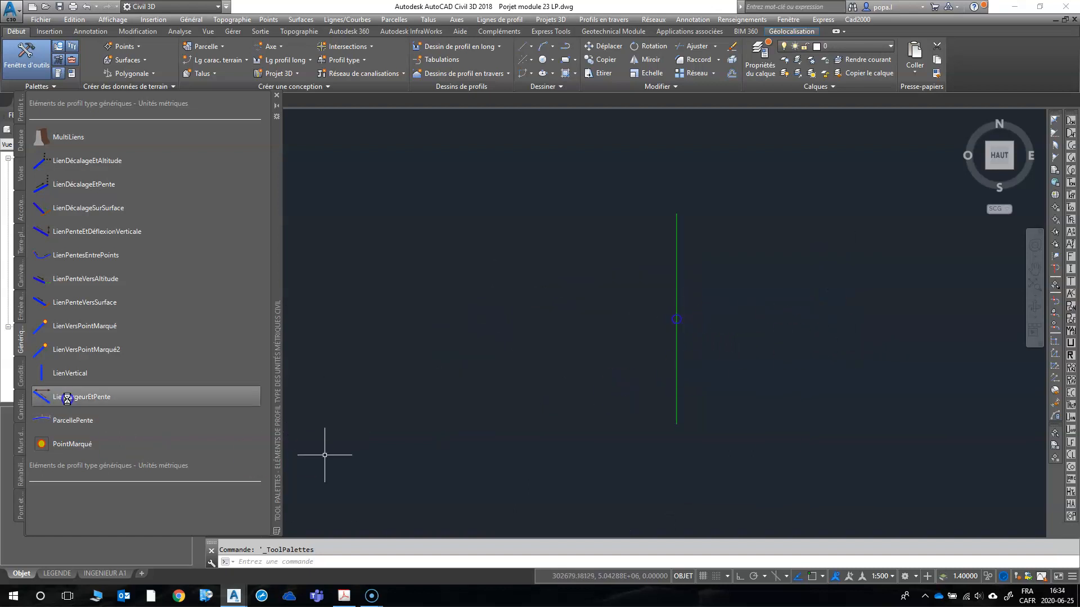
pyautogui.click(99, 397)
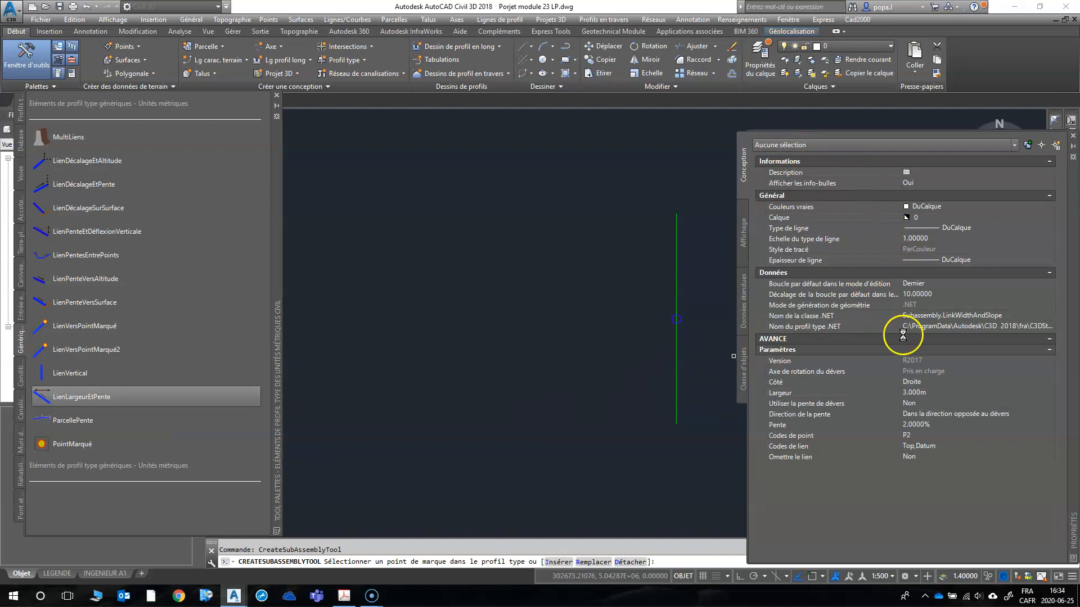
pyautogui.click(937, 392)
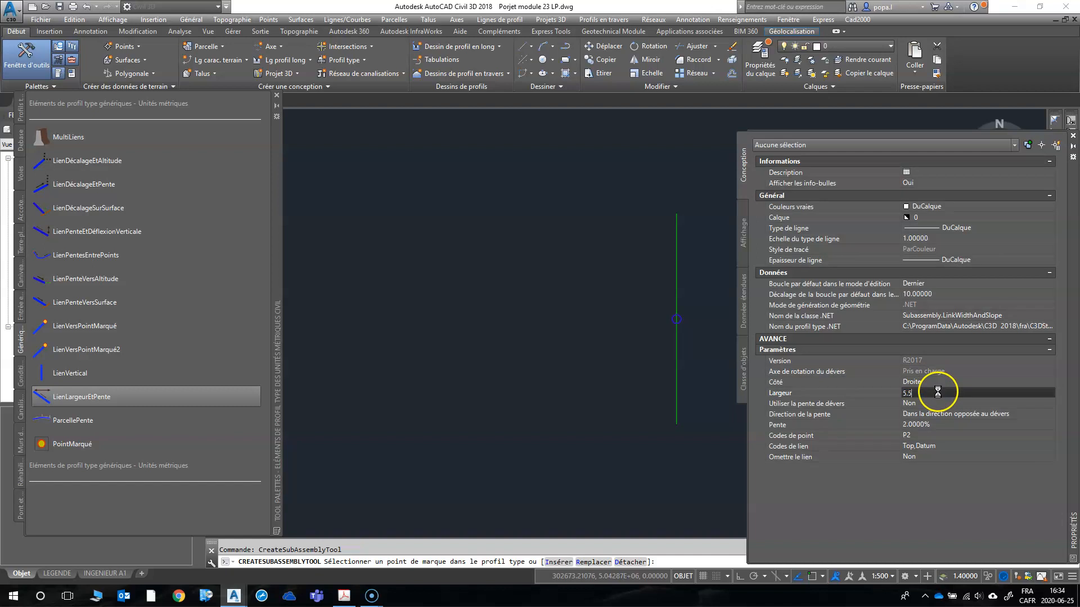
pyautogui.click(946, 422)
pyautogui.write('-2')
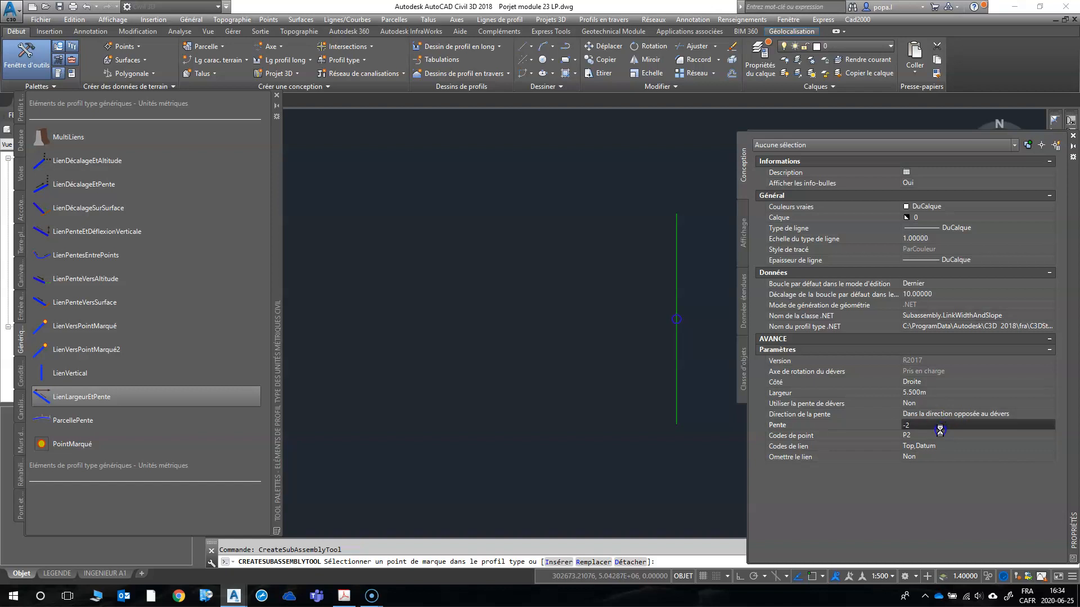
# - Set the link's point code to PLATEFORME DROIT and attach it to the assembly baseline's marker point
pyautogui.click(941, 435)
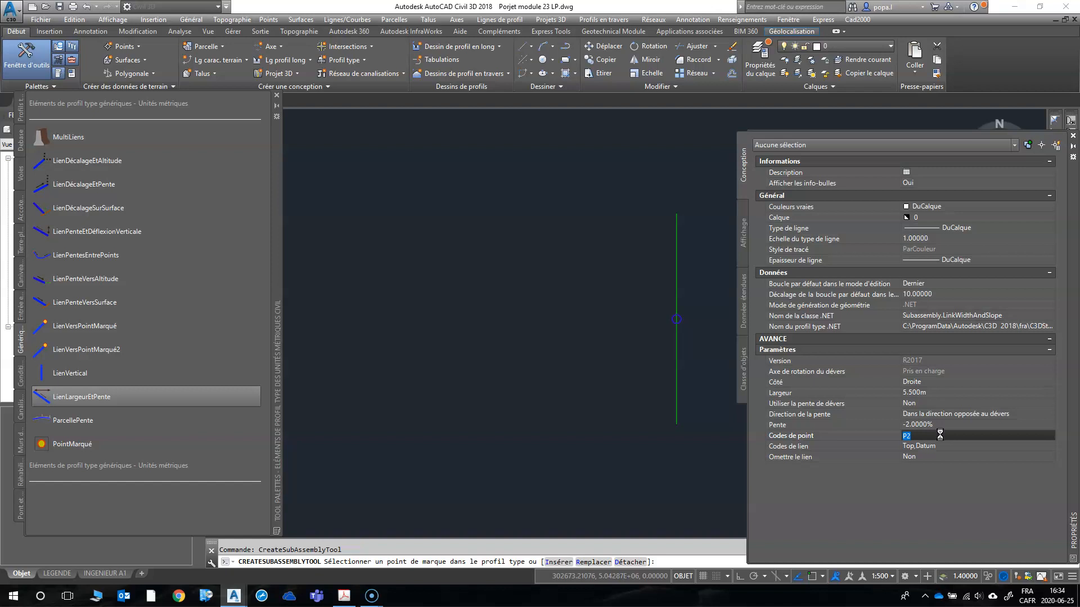
pyautogui.write('P')
pyautogui.press('BackSpace')
pyautogui.write('DROIT')
pyautogui.click(677, 319)
pyautogui.scroll(-5, 573, 318)
pyautogui.click(667, 324)
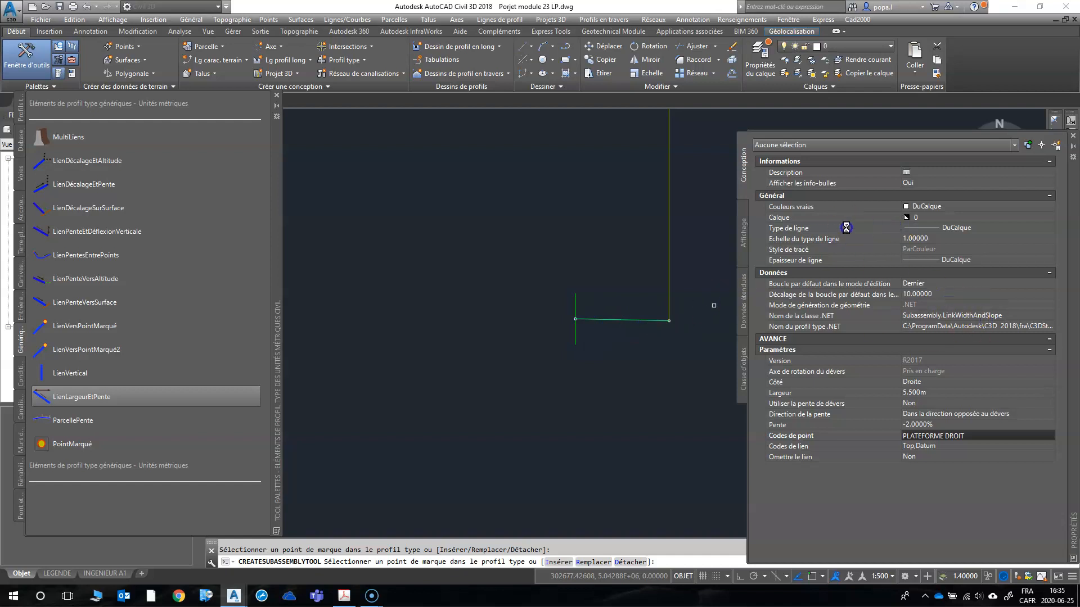
pyautogui.click(1072, 139)
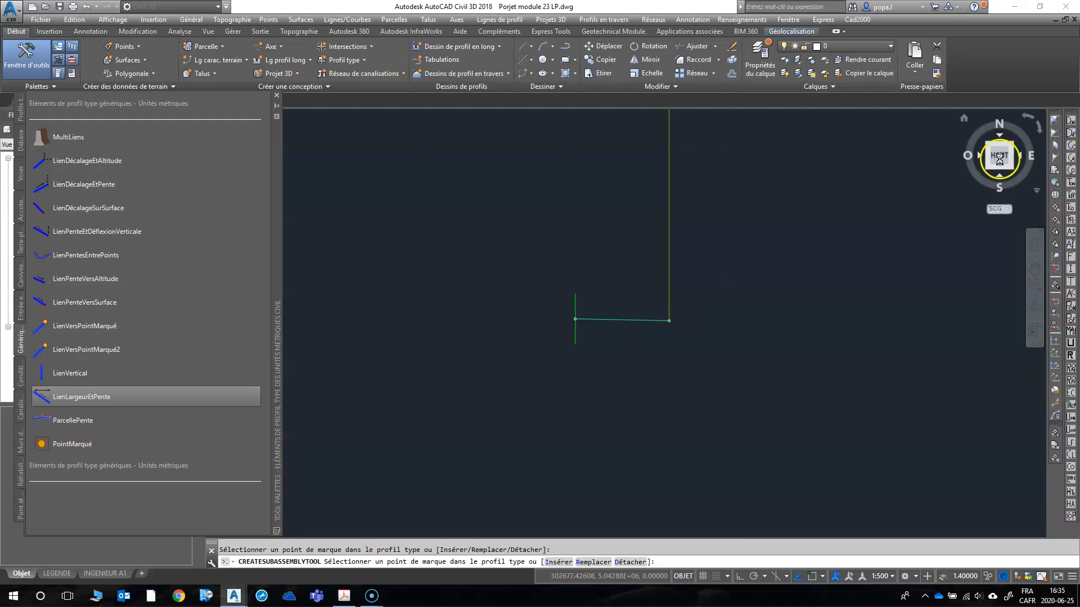
# - Start a LienPenteVersSurface link for the right side with a slope of 50%
pyautogui.click(101, 304)
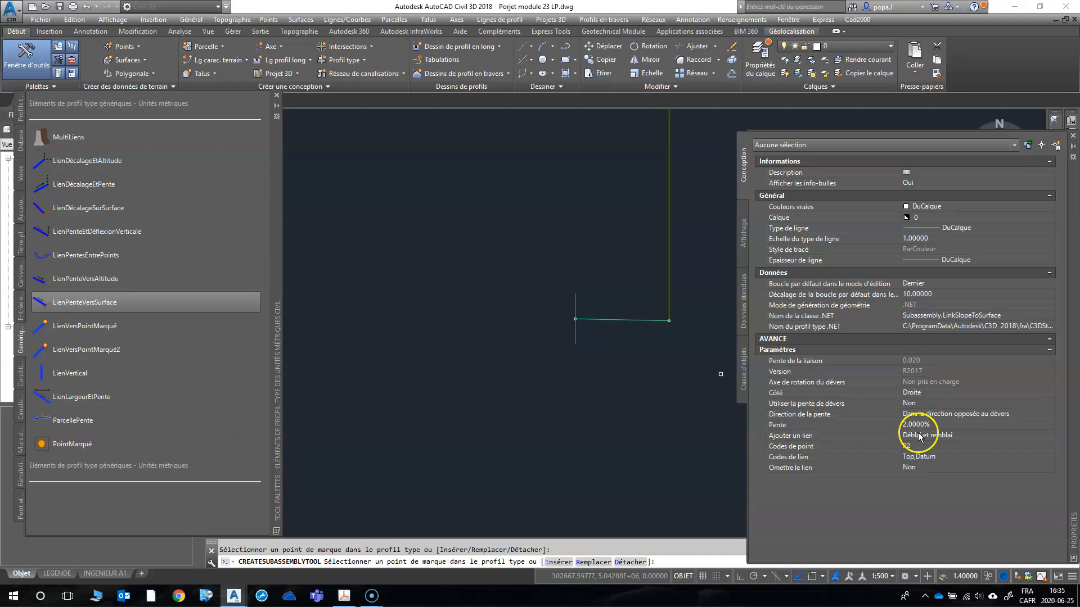
pyautogui.click(946, 423)
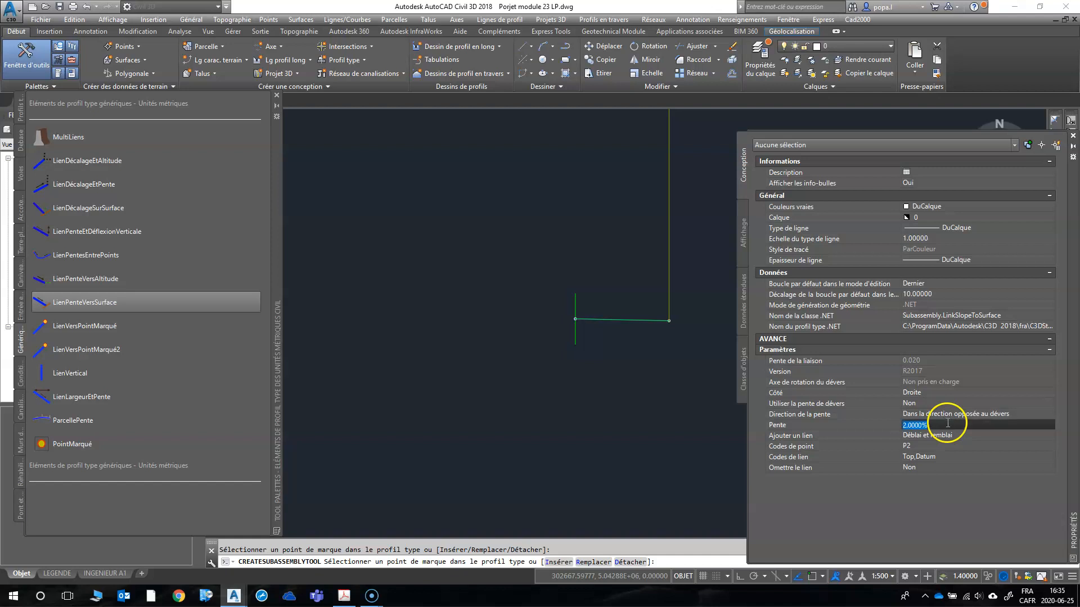
pyautogui.write('50')
pyautogui.press('Tab')
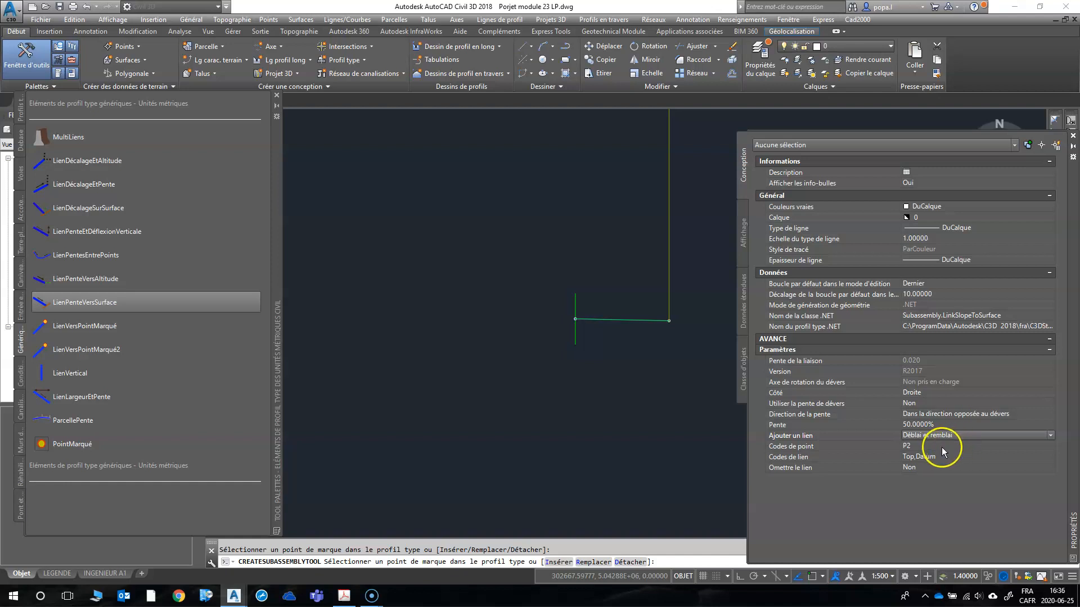
# - Give the slope link the point code TALUS DROITE, attach it to the platform's outer end, and close the palettes
pyautogui.click(919, 446)
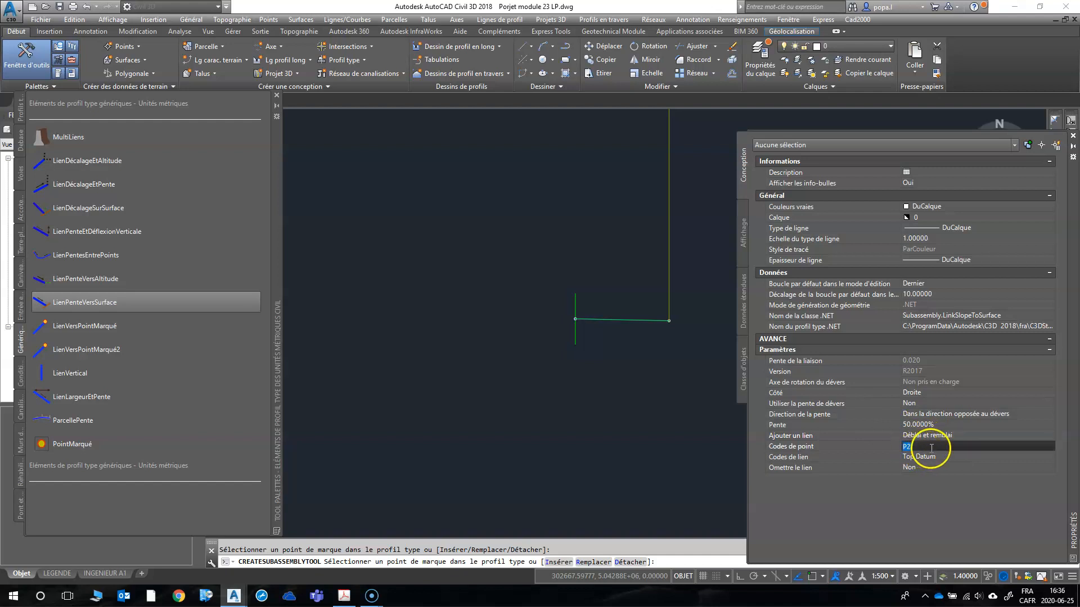
pyautogui.write('TALUS DROITE')
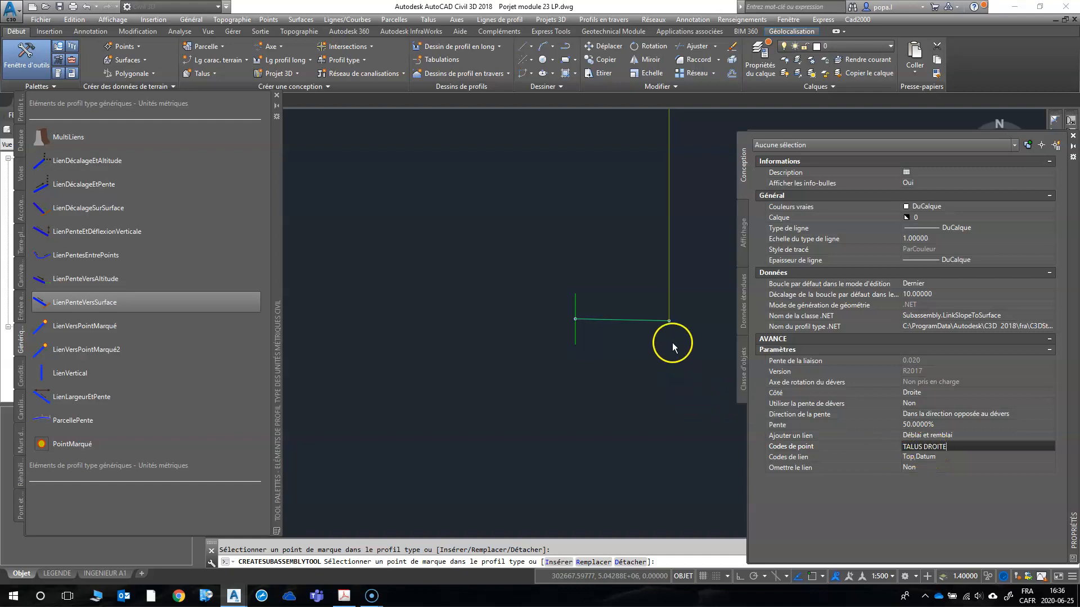
pyautogui.scroll(4, 669, 326)
pyautogui.scroll(2, 670, 326)
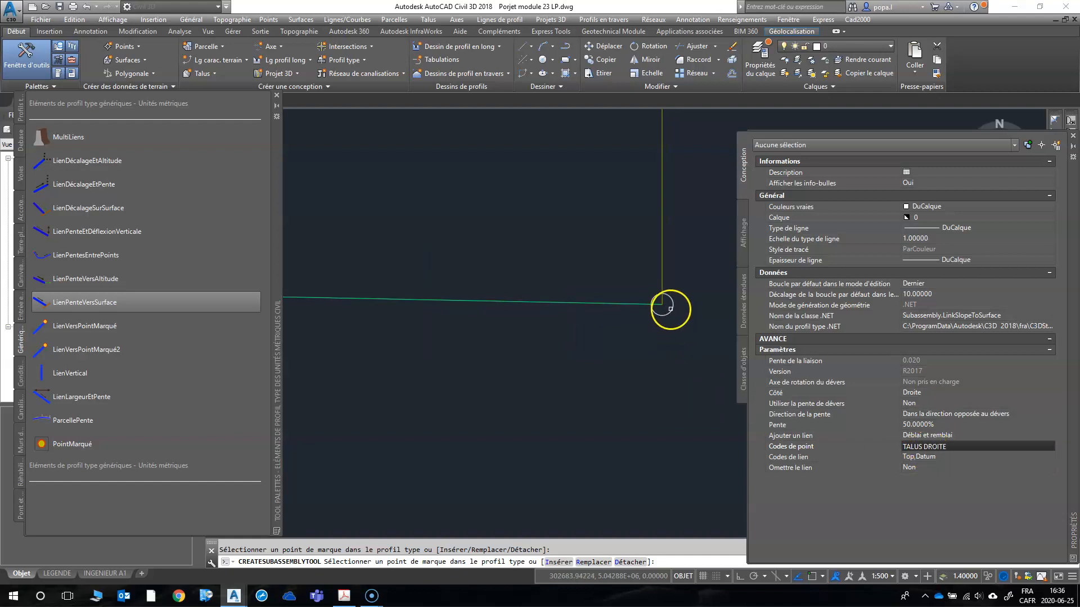
pyautogui.scroll(-5, 580, 339)
pyautogui.scroll(3, 586, 339)
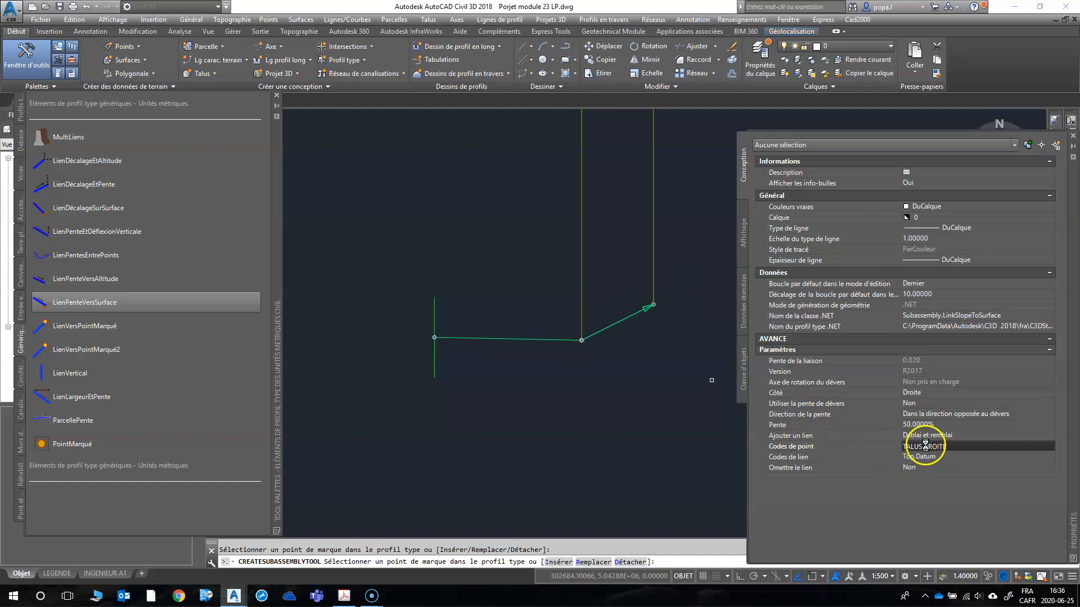
pyautogui.click(1073, 137)
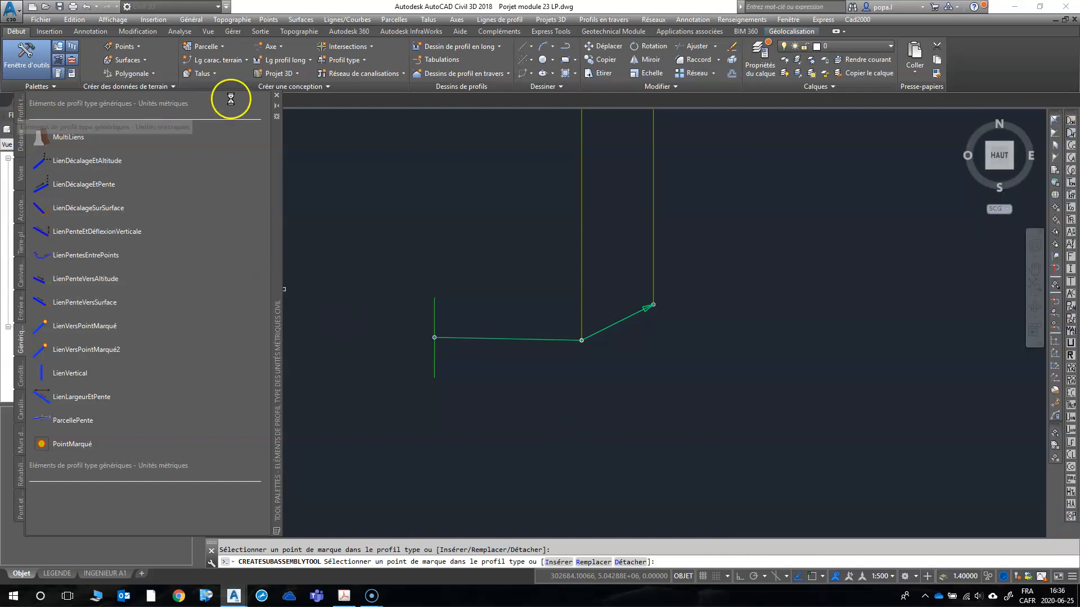
pyautogui.click(278, 95)
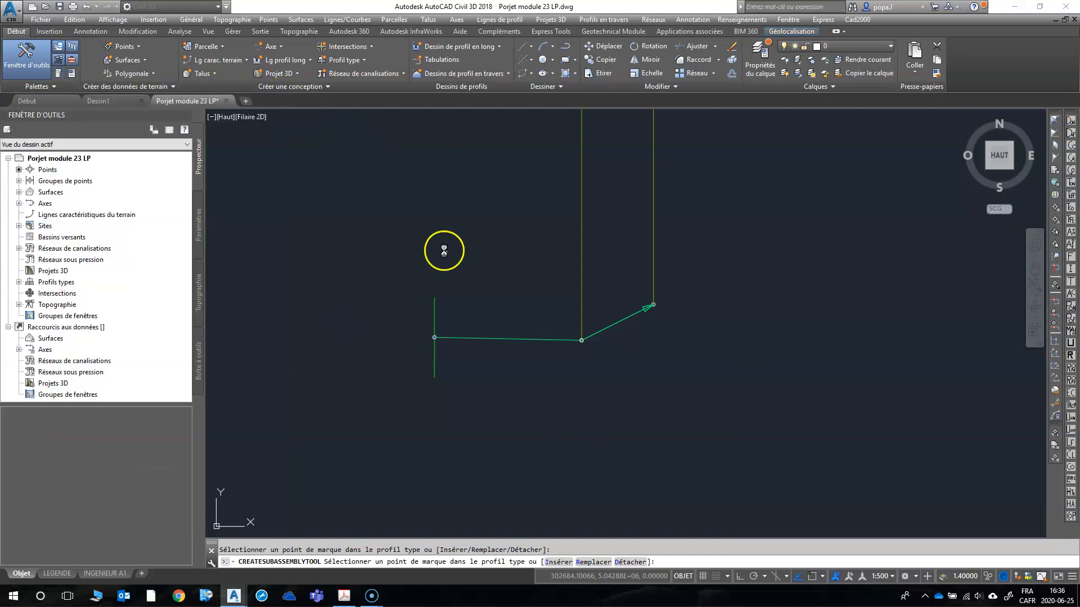
pyautogui.click(434, 308)
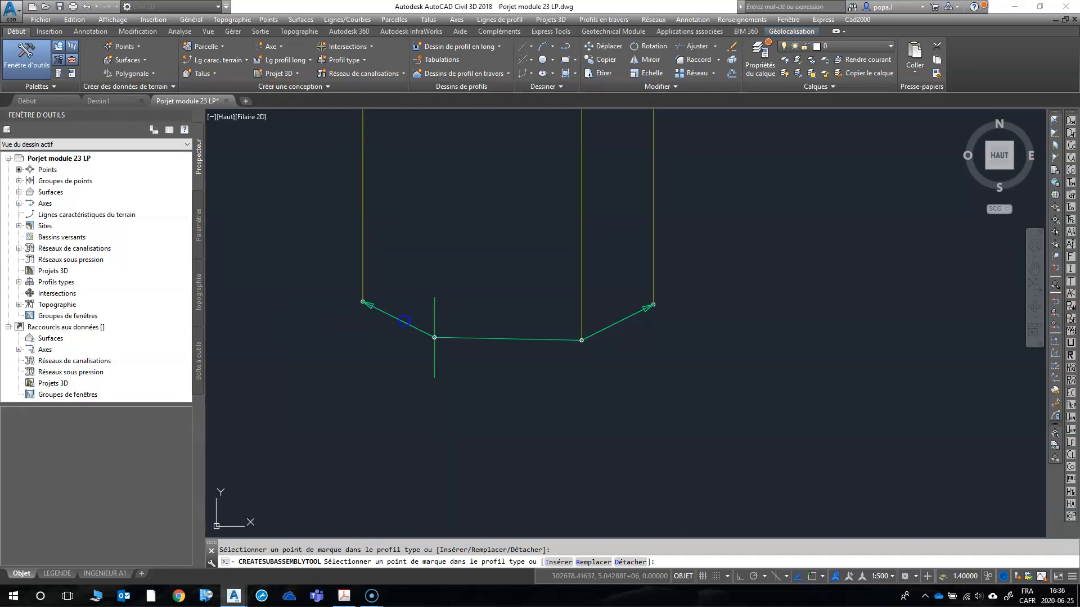
pyautogui.press('Return')
pyautogui.click(397, 321)
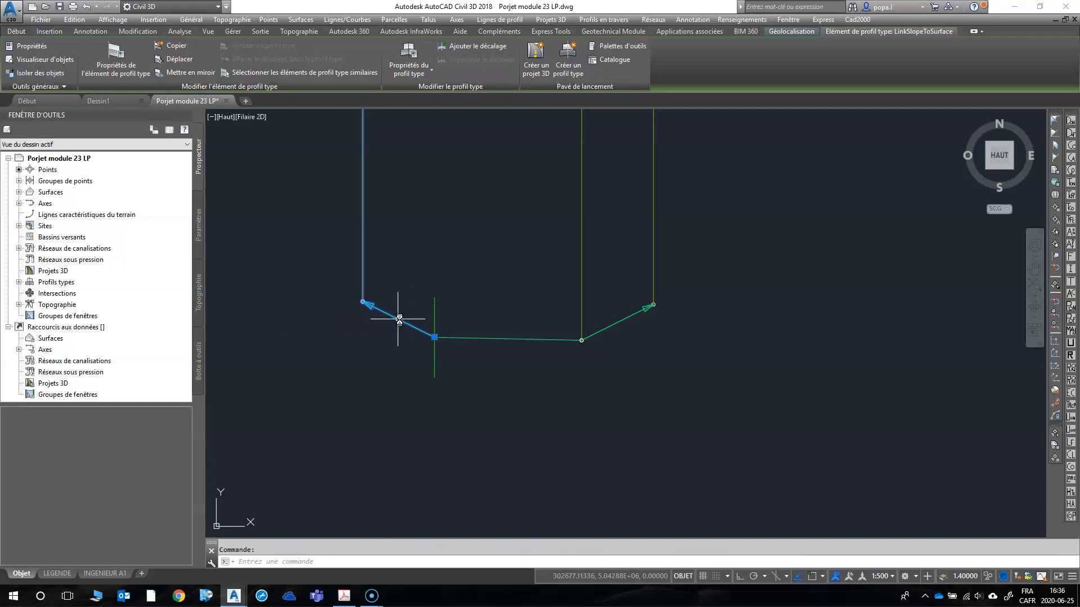
pyautogui.press('Delete')
# - Mirror the right platform link and side slope link about the assembly baseline
pyautogui.click(433, 309)
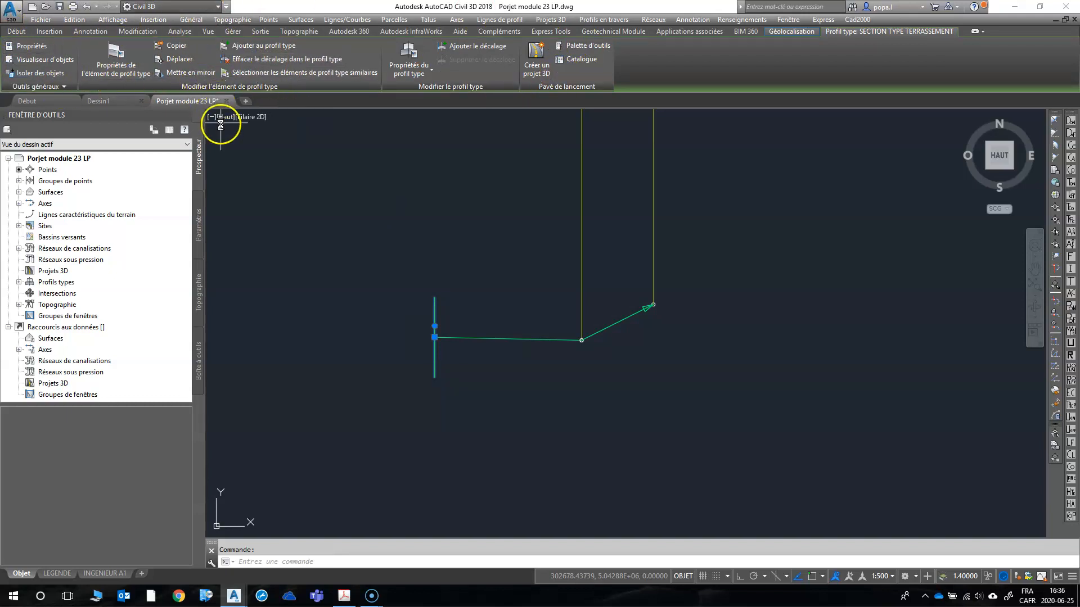
pyautogui.click(186, 72)
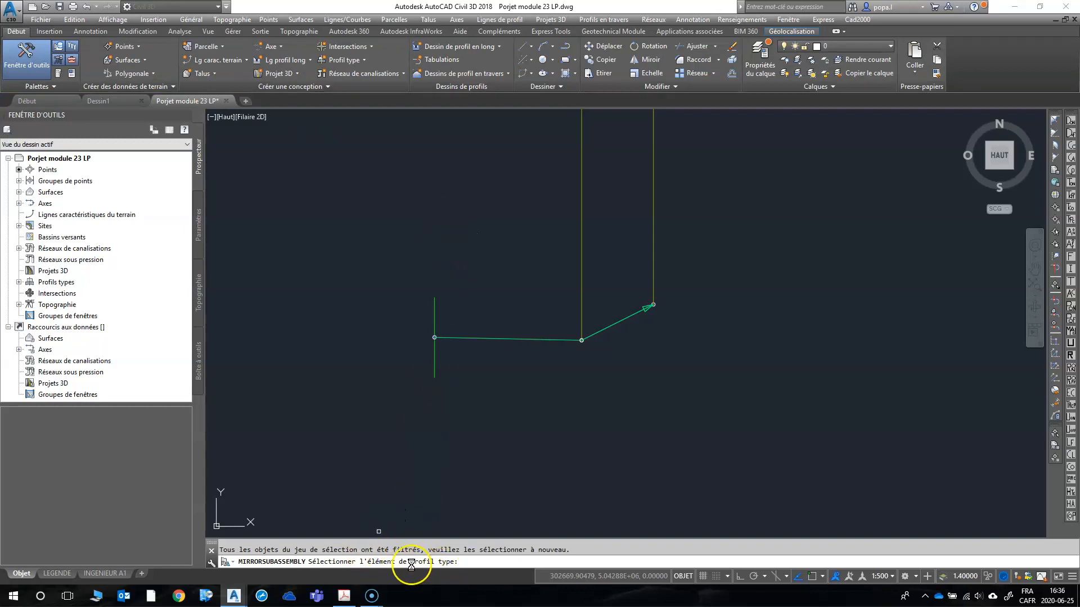
pyautogui.click(628, 318)
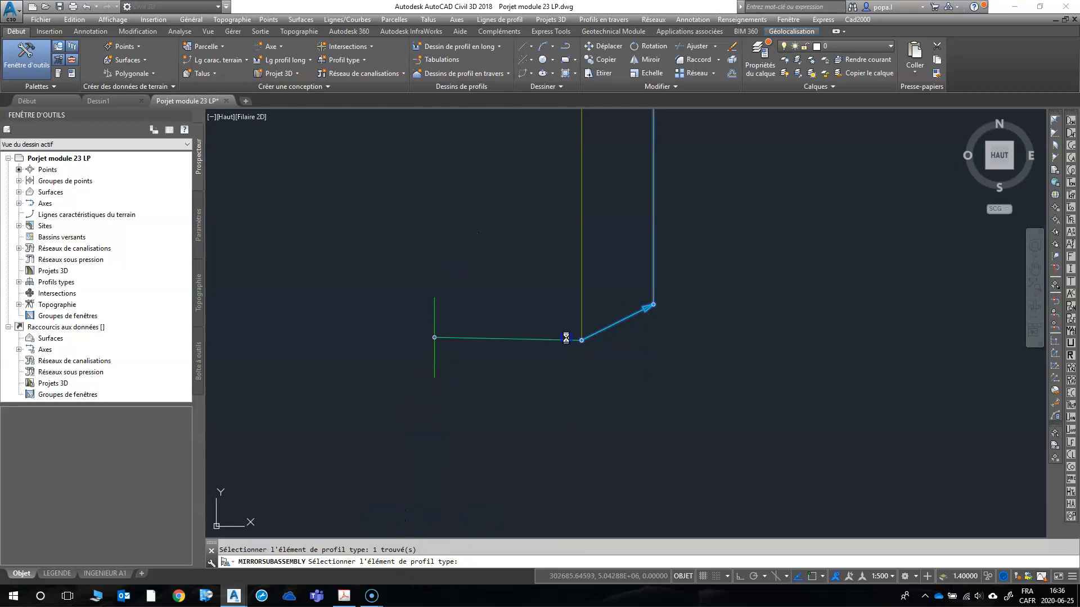
pyautogui.click(559, 339)
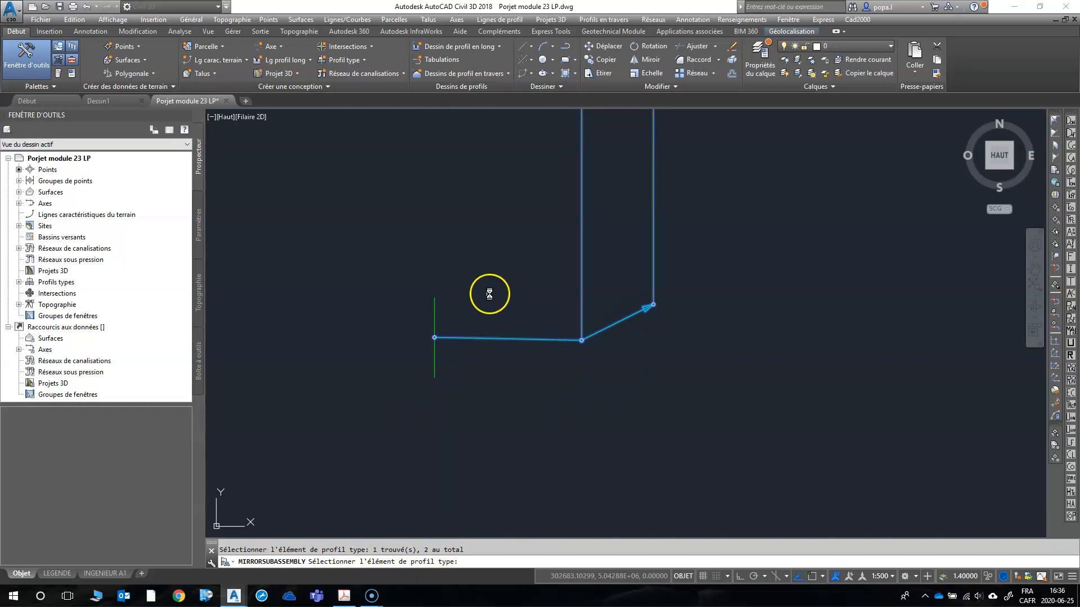
pyautogui.press('Return')
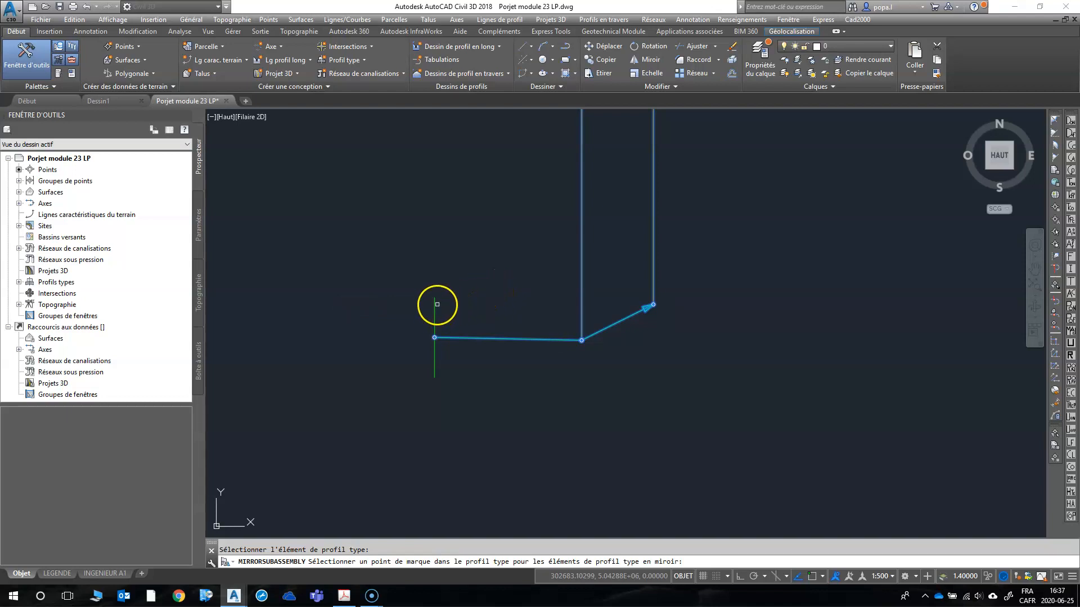
pyautogui.click(436, 306)
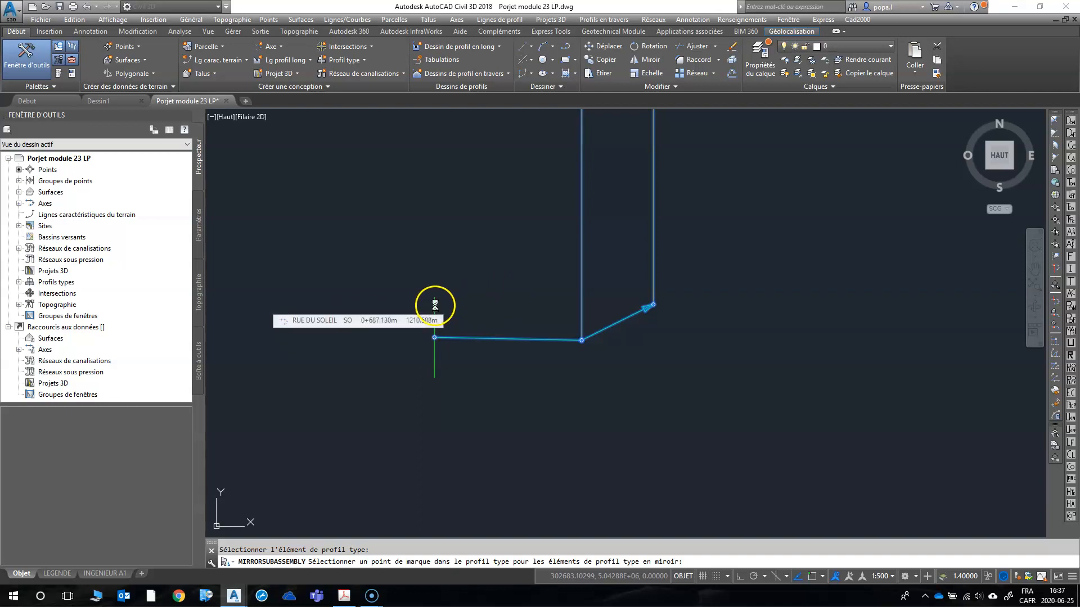
pyautogui.click(435, 305)
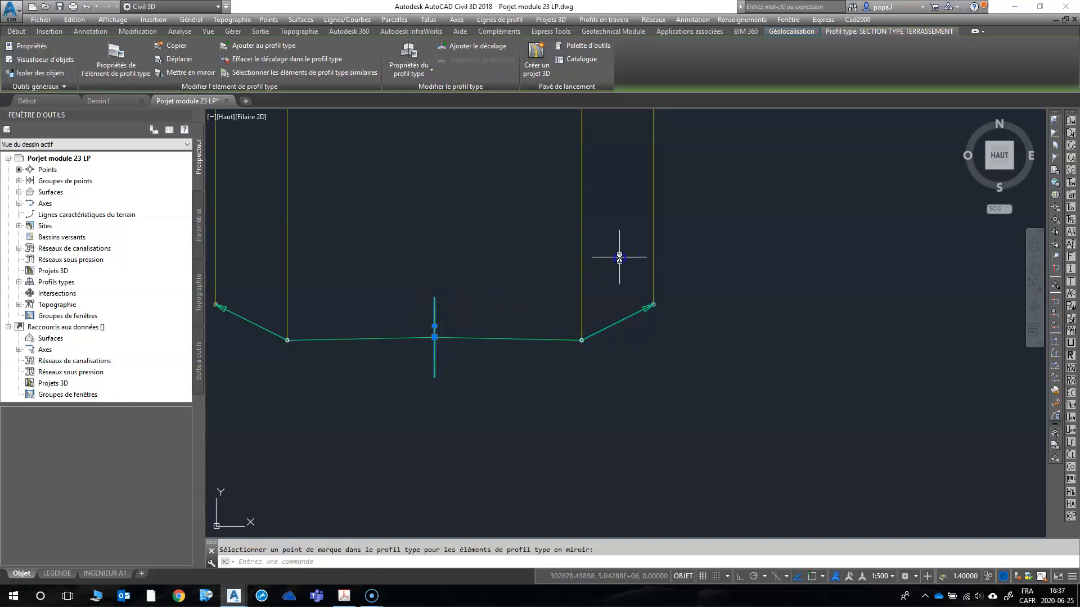
pyautogui.press('Escape')
# - Change the left platform link's point code to PLATEFORME GAUCHE in its subassembly properties
pyautogui.scroll(-1, 579, 247)
pyautogui.scroll(6, 393, 313)
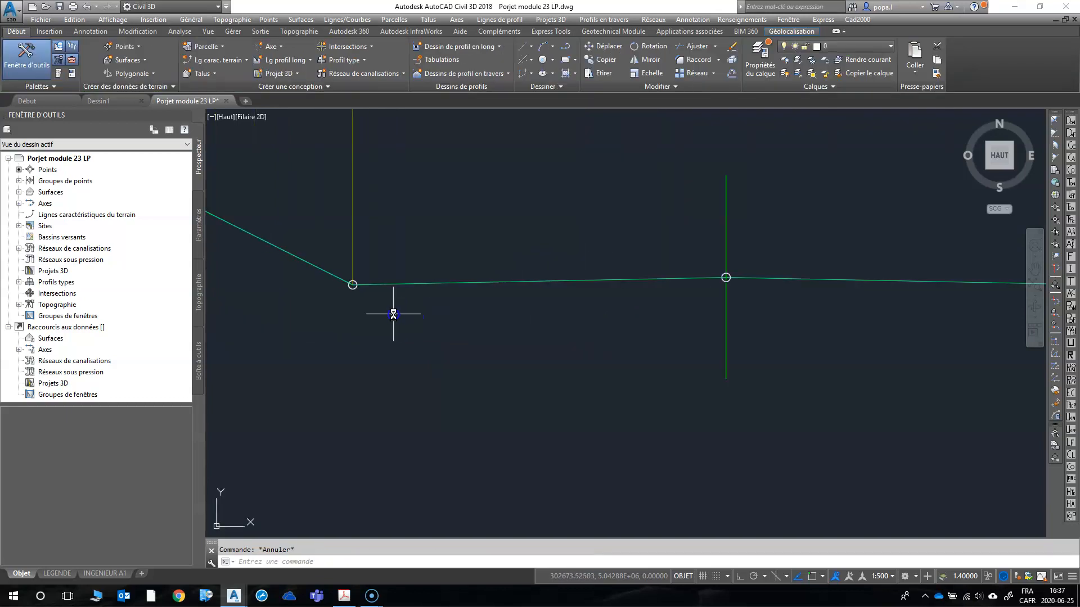
pyautogui.click(401, 284)
pyautogui.rightClick(401, 285)
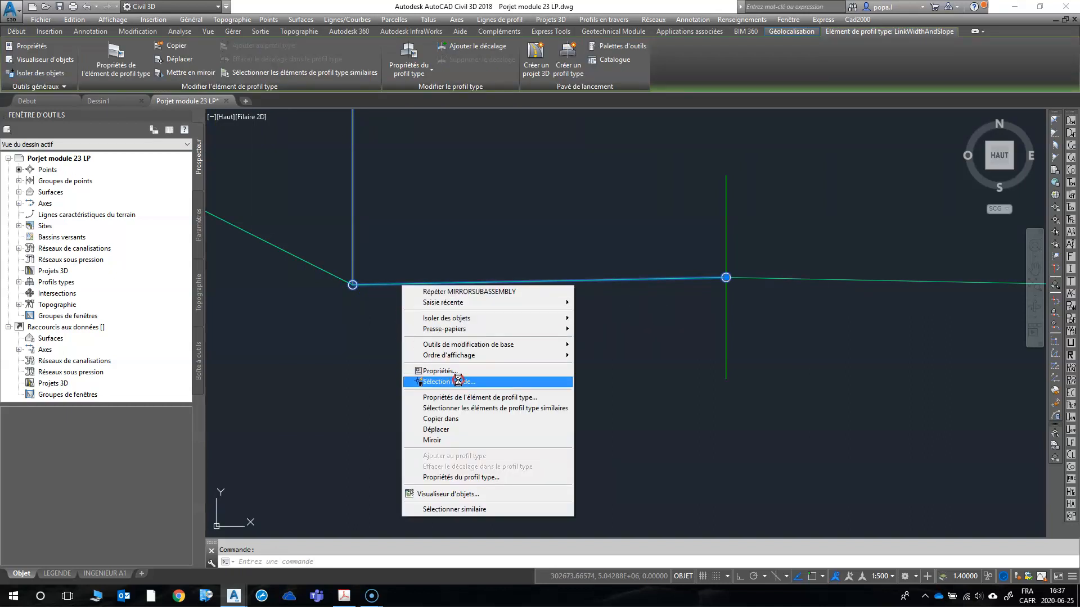
pyautogui.click(476, 397)
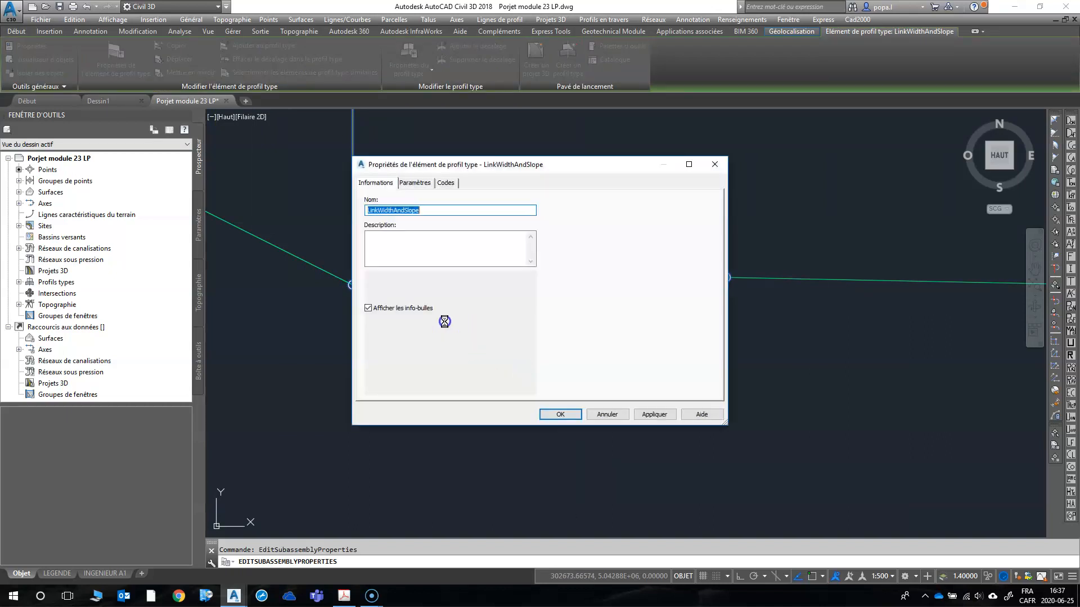
pyautogui.click(414, 184)
pyautogui.click(537, 267)
pyautogui.click(543, 268)
pyautogui.click(544, 268)
pyautogui.press('BackSpace')
pyautogui.press('BackSpace')
pyautogui.press('BackSpace')
pyautogui.press('BackSpace')
pyautogui.press('BackSpace')
pyautogui.write('GAUCHE')
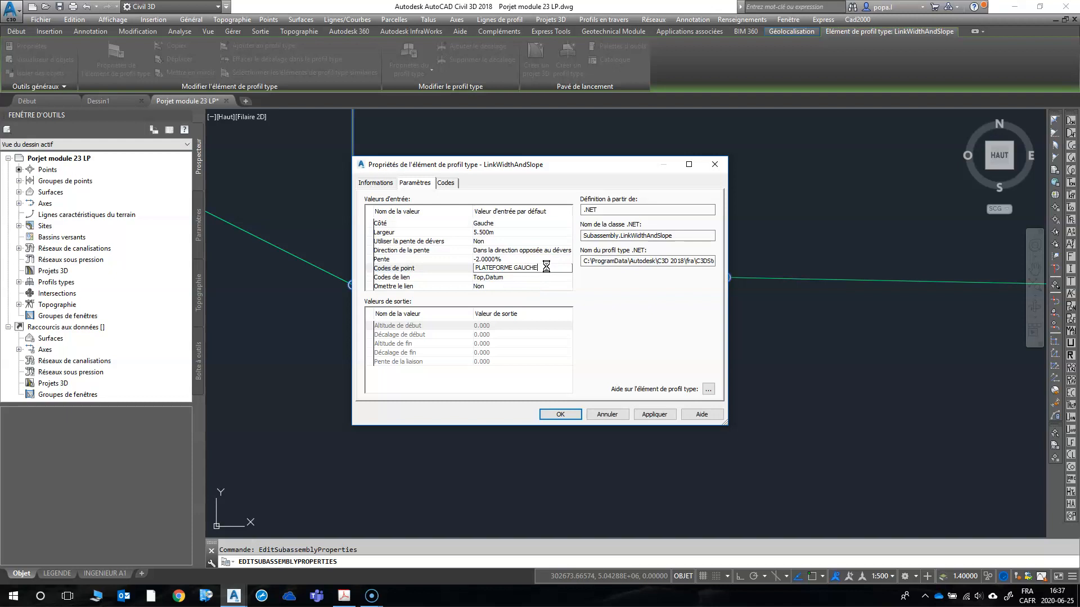
pyautogui.click(560, 414)
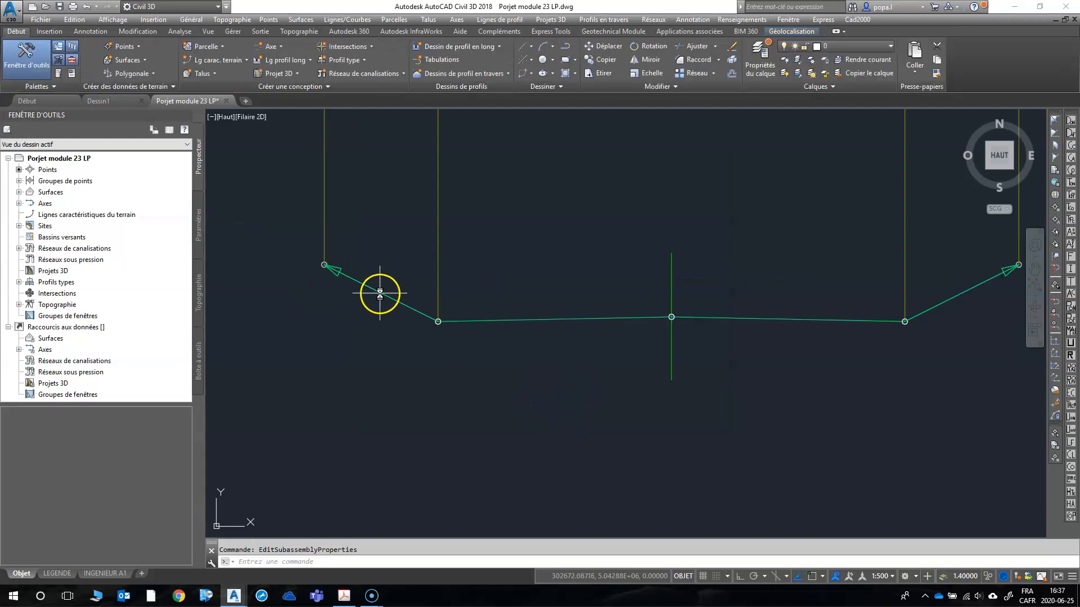
# - Change the left side slope link's point code to TALUS GAUCHE in its subassembly properties
pyautogui.click(377, 292)
pyautogui.rightClick(380, 293)
pyautogui.click(452, 405)
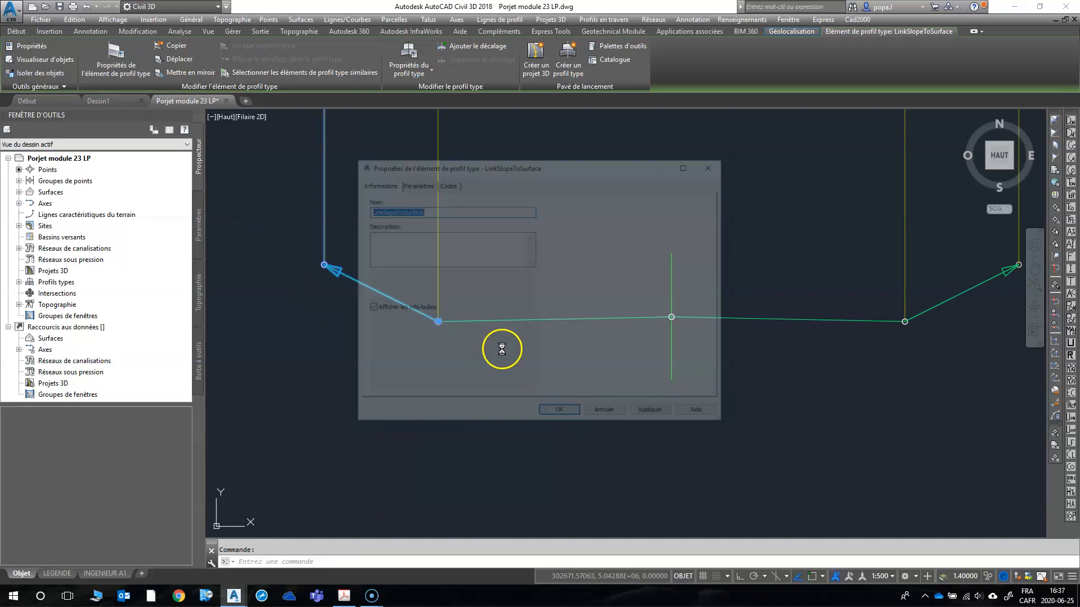
pyautogui.click(415, 182)
pyautogui.click(523, 268)
pyautogui.click(529, 268)
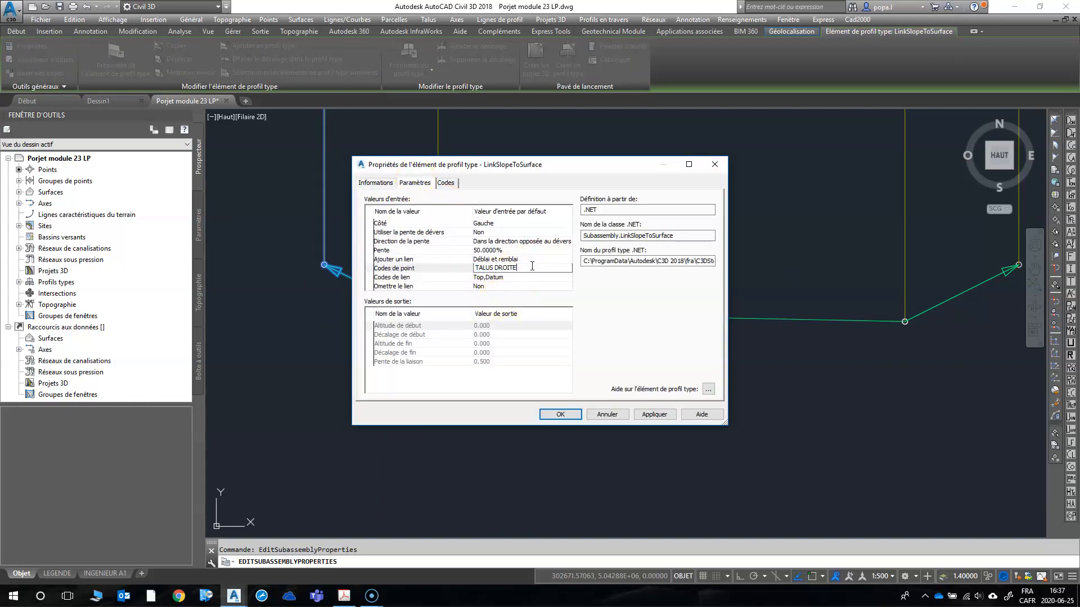
pyautogui.press('BackSpace')
pyautogui.press('BackSpace')
pyautogui.write('GAUC')
pyautogui.click(560, 415)
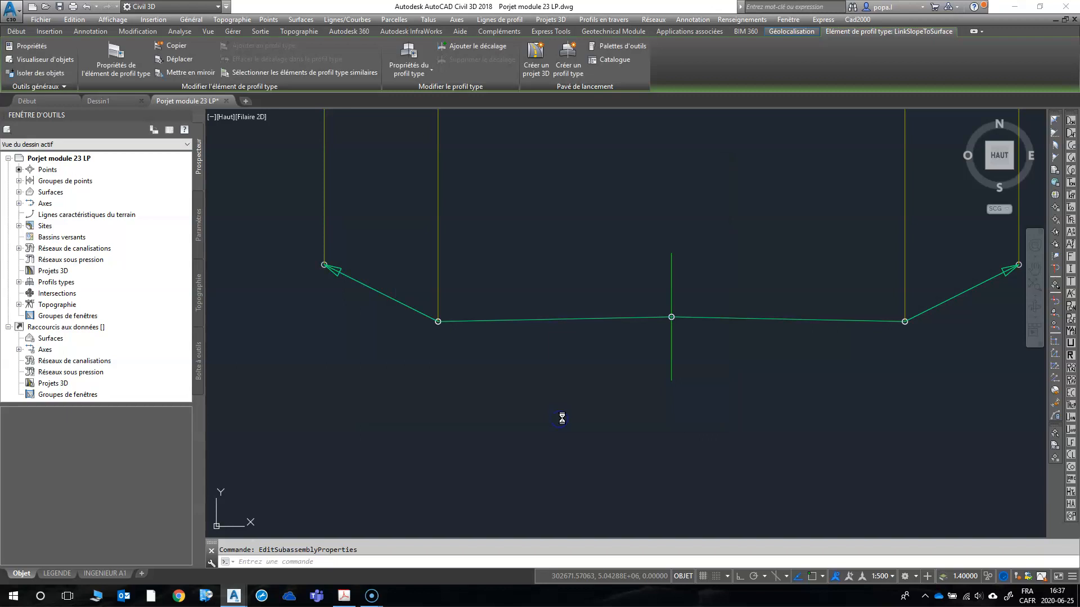
pyautogui.scroll(4, 671, 315)
pyautogui.scroll(2, 670, 312)
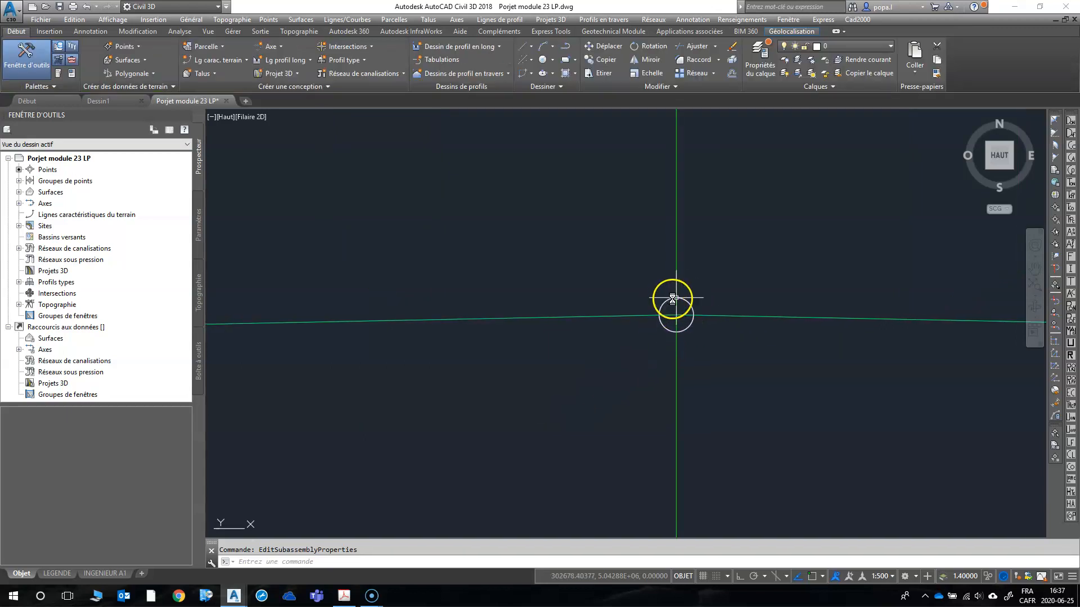
pyautogui.scroll(-4, 691, 329)
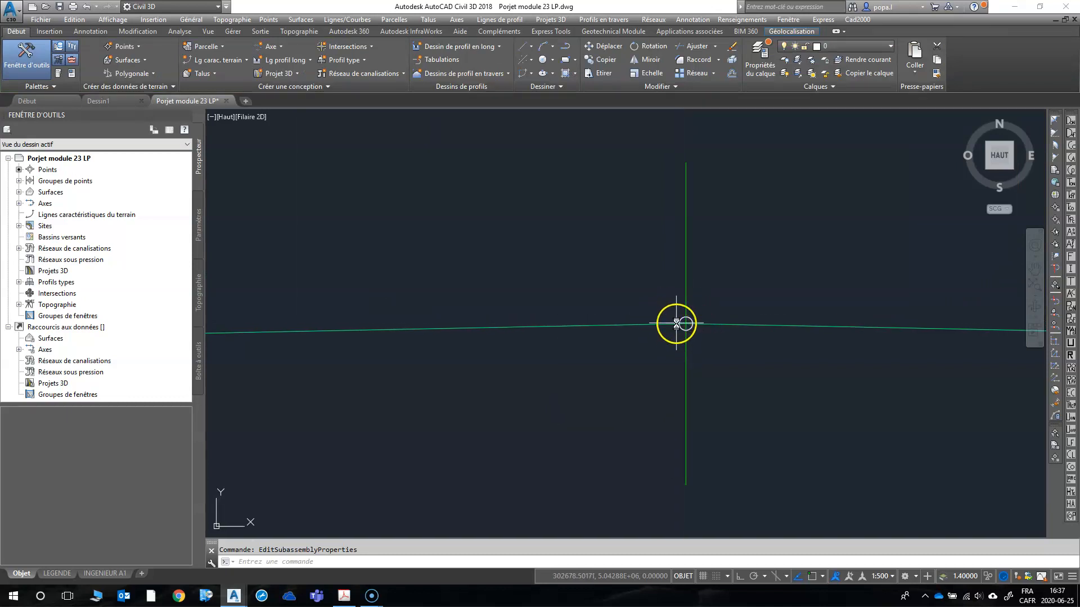
# - Add a PointMarqué generic subassembly with the point code CENTRE LIGNE at the assembly baseline's centre point
pyautogui.scroll(-2, 651, 344)
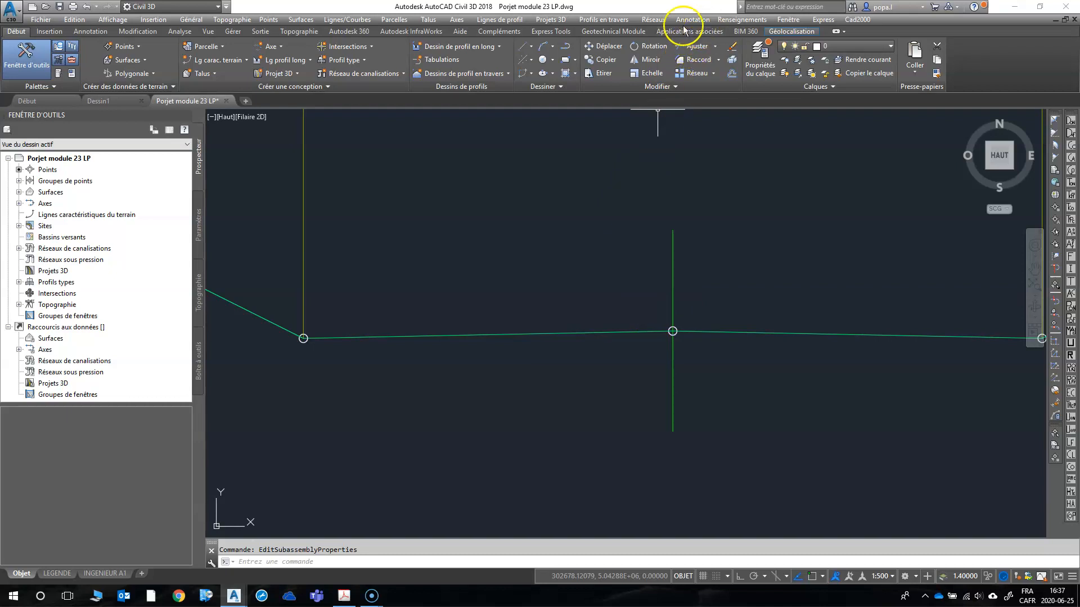
pyautogui.click(604, 20)
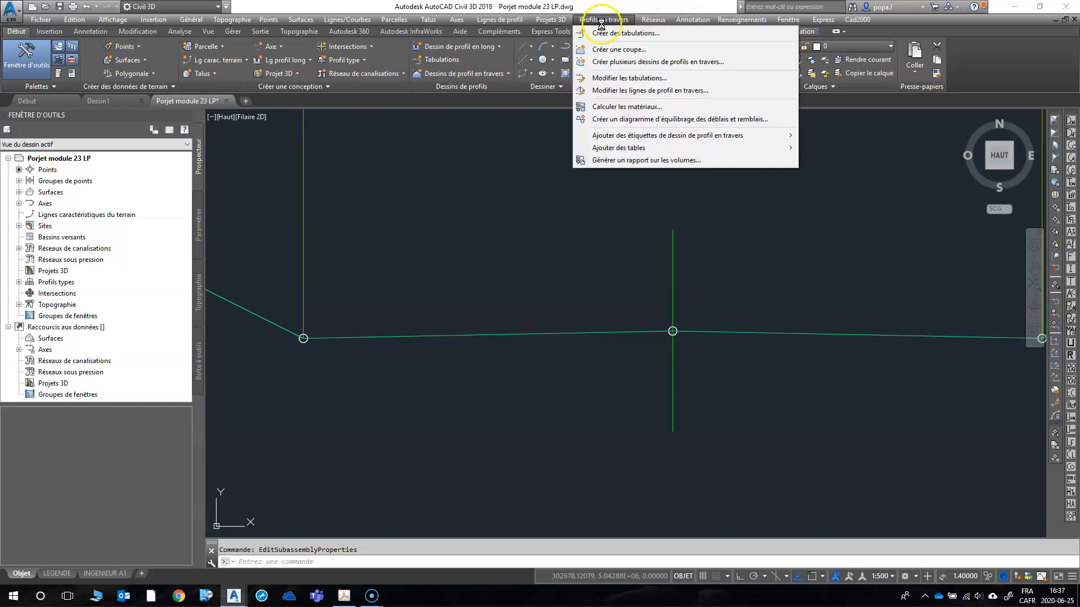
pyautogui.moveTo(553, 21)
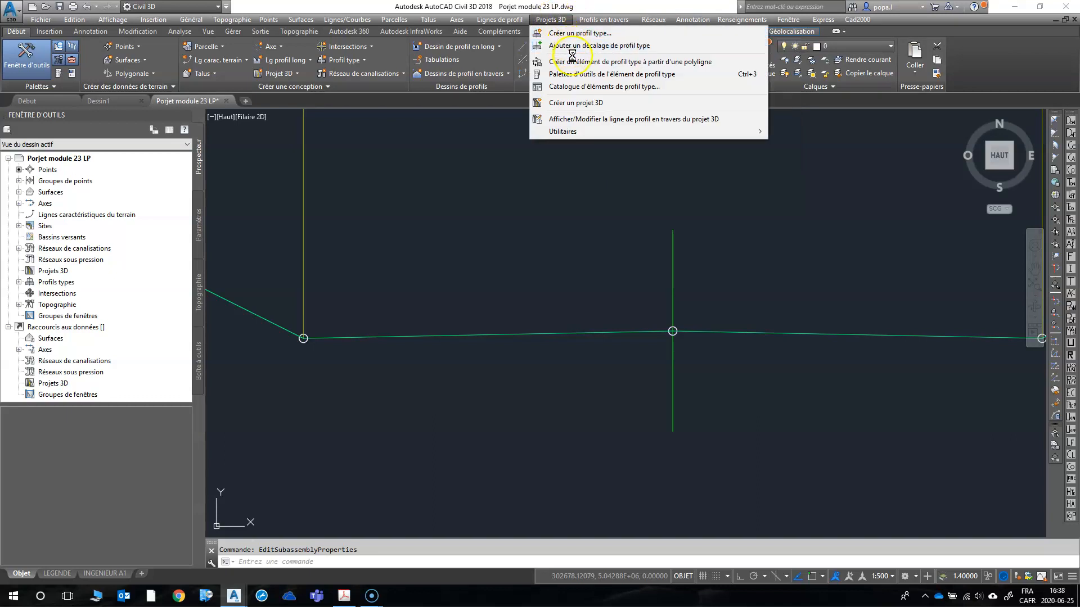
pyautogui.click(576, 73)
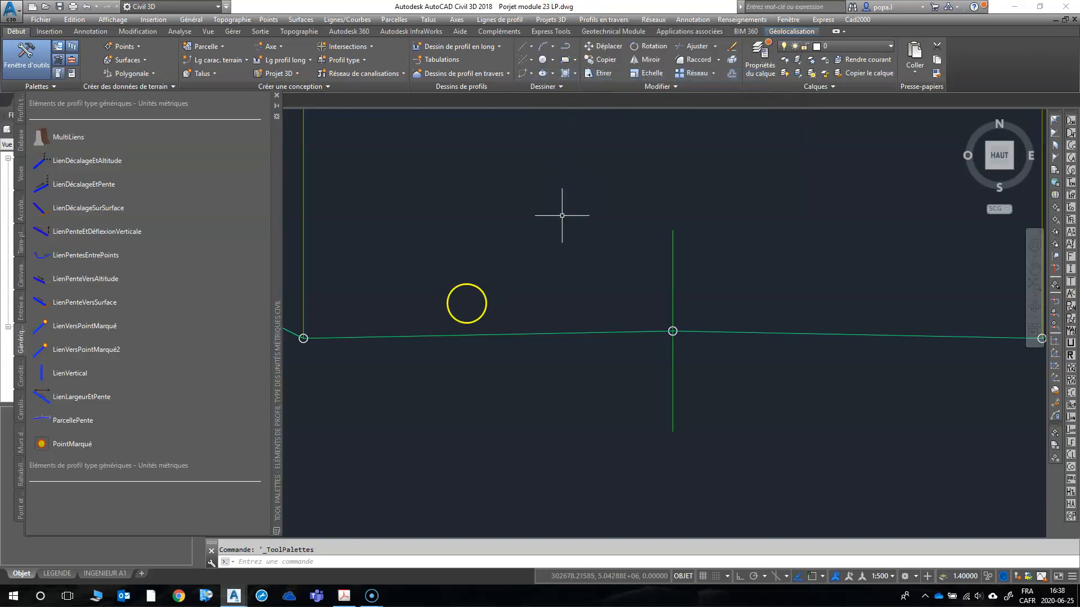
pyautogui.click(72, 444)
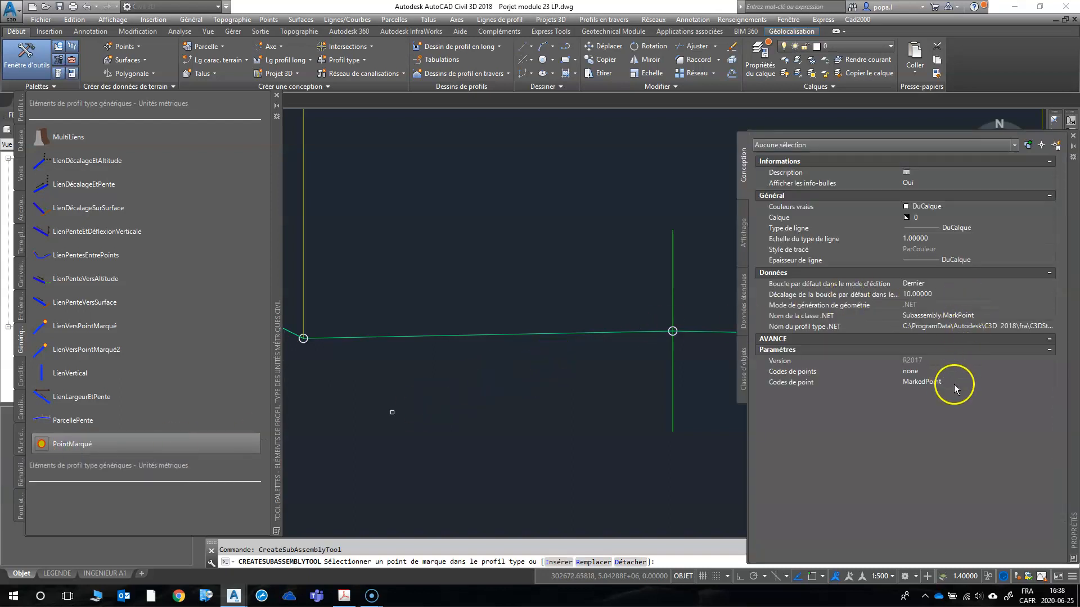
pyautogui.click(954, 383)
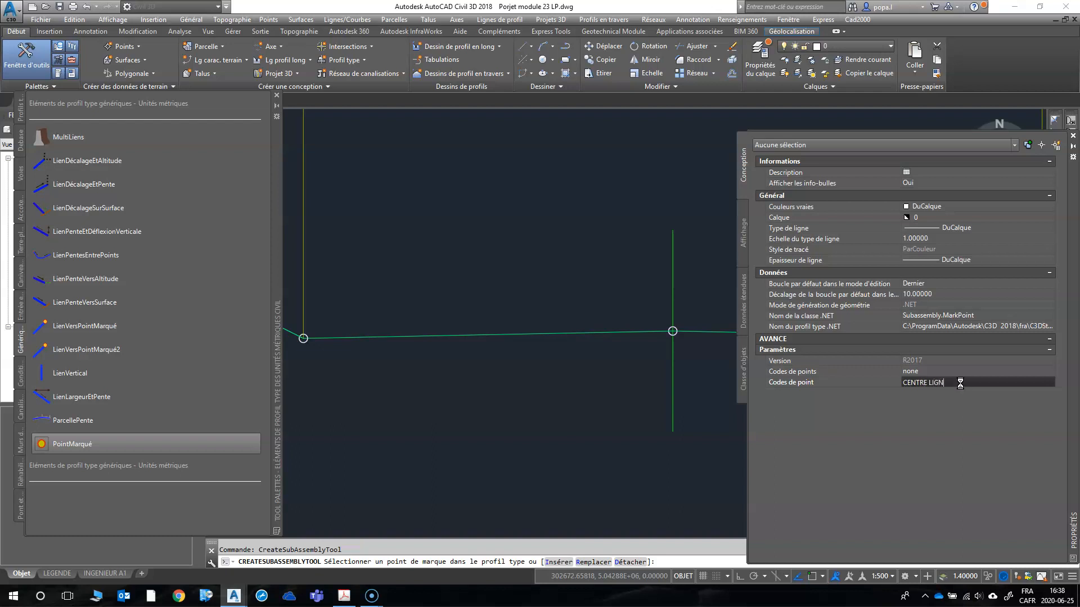
pyautogui.scroll(4, 687, 332)
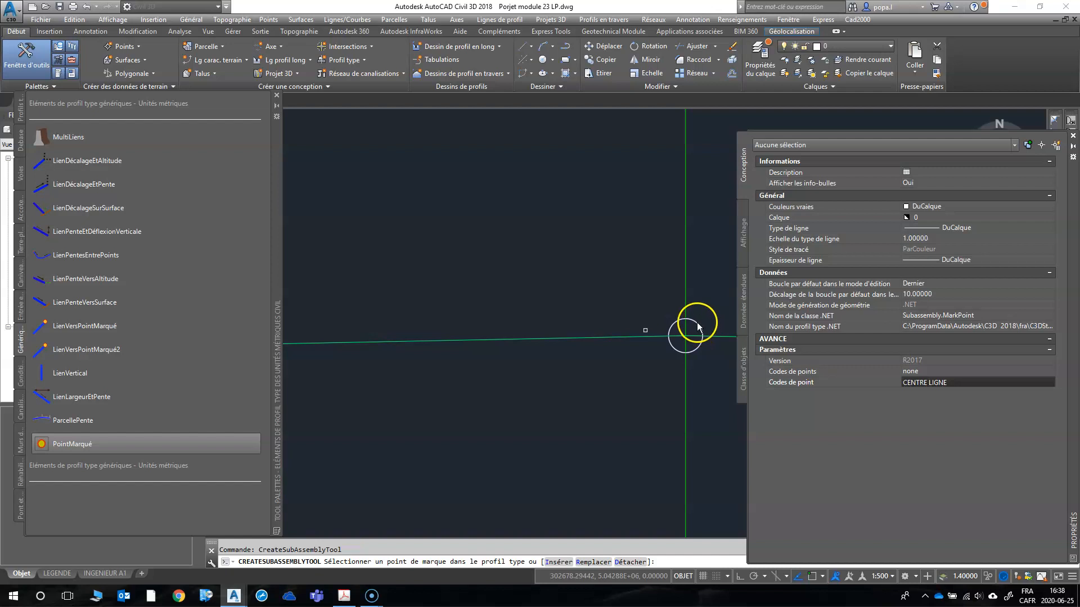
pyautogui.click(612, 340)
pyautogui.scroll(-7, 612, 341)
pyautogui.scroll(7, 614, 362)
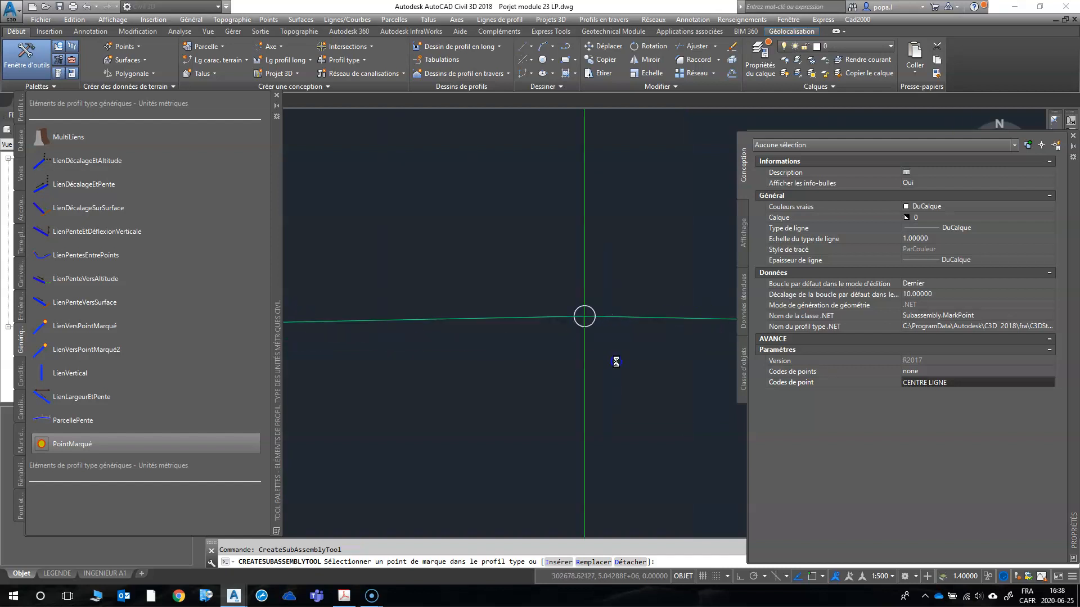
pyautogui.click(577, 277)
pyautogui.rightClick(577, 276)
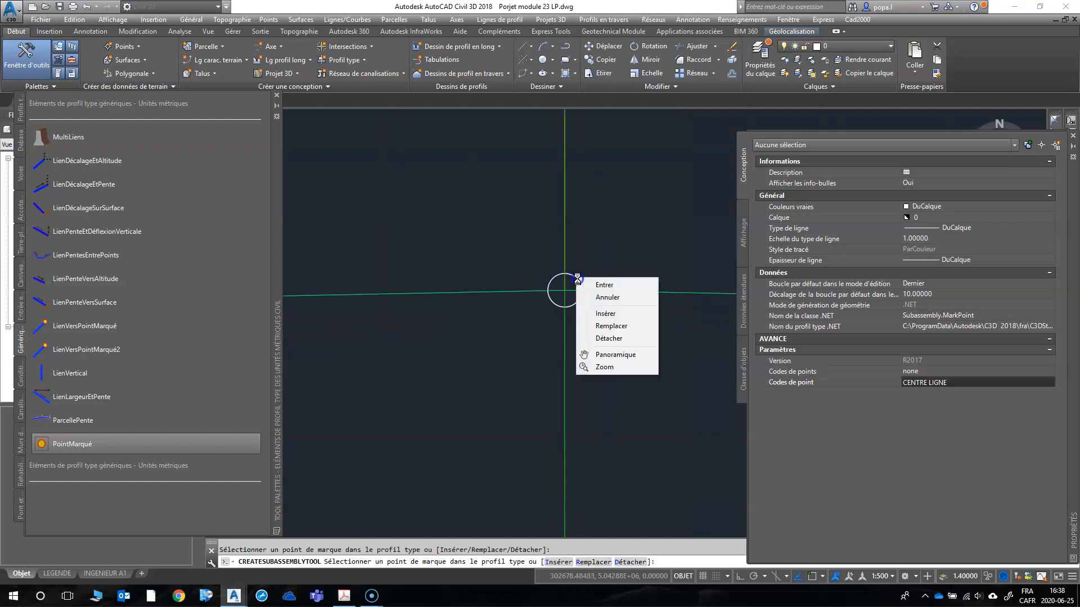
pyautogui.click(602, 285)
# - Examine the assembly's point code, offset and elevation labels, and its location relative to the typical sections and the site plan
pyautogui.scroll(-8, 537, 378)
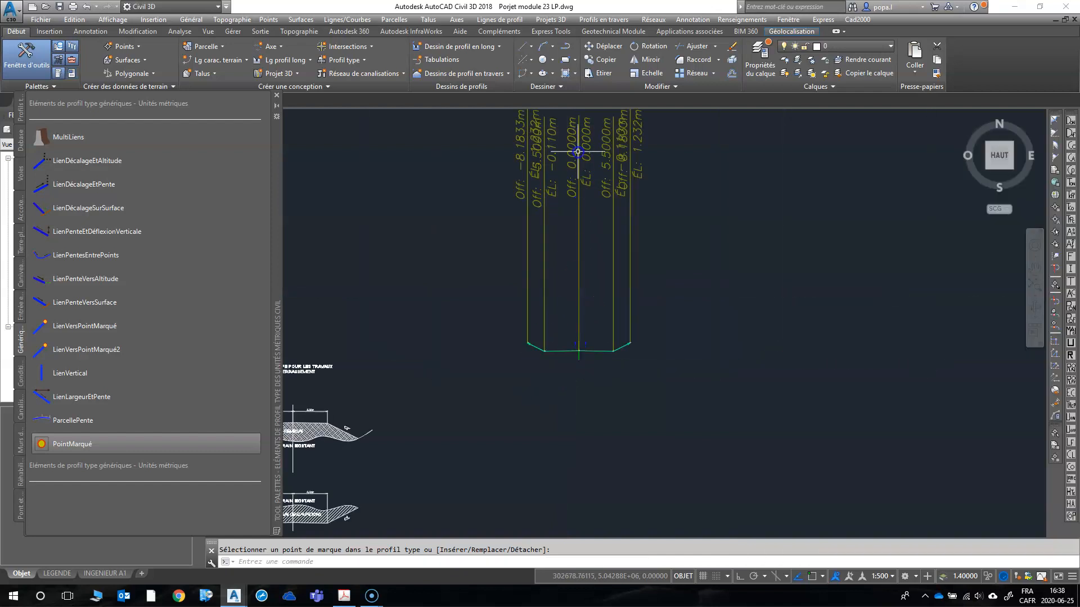
pyautogui.scroll(-4, 590, 269)
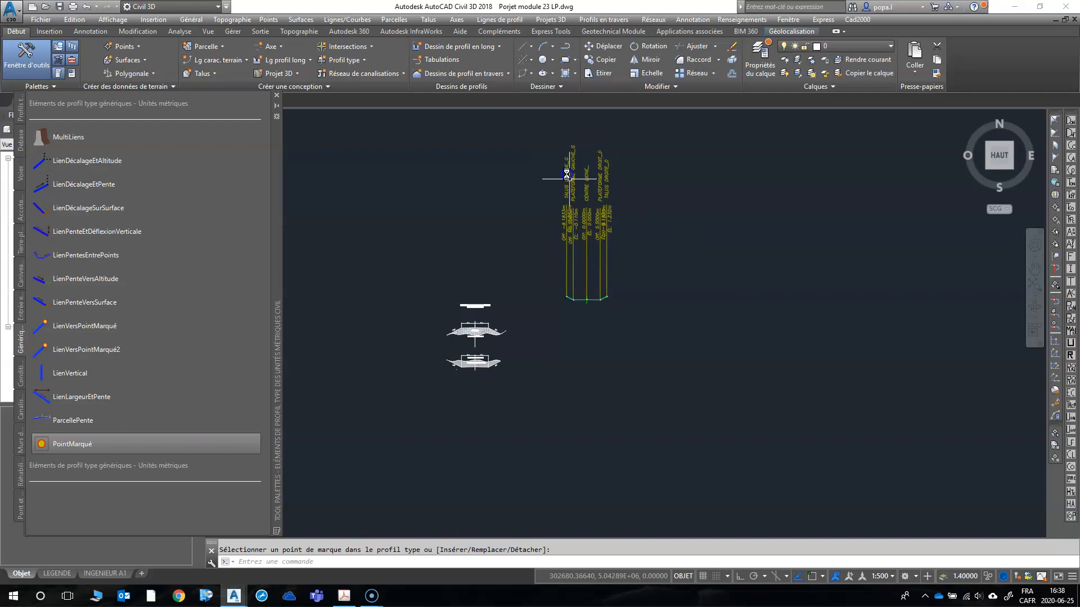
pyautogui.scroll(-4, 745, 317)
pyautogui.scroll(4, 680, 308)
pyautogui.scroll(-10, 770, 295)
pyautogui.scroll(2, 744, 420)
pyautogui.scroll(4, 744, 420)
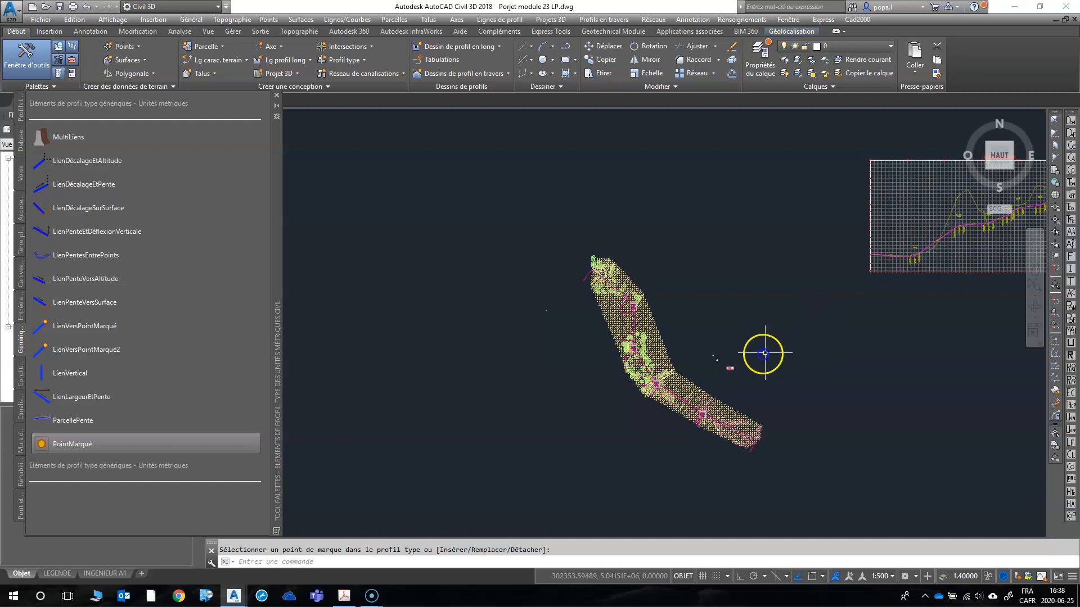
pyautogui.scroll(-5, 740, 358)
pyautogui.scroll(5, 783, 258)
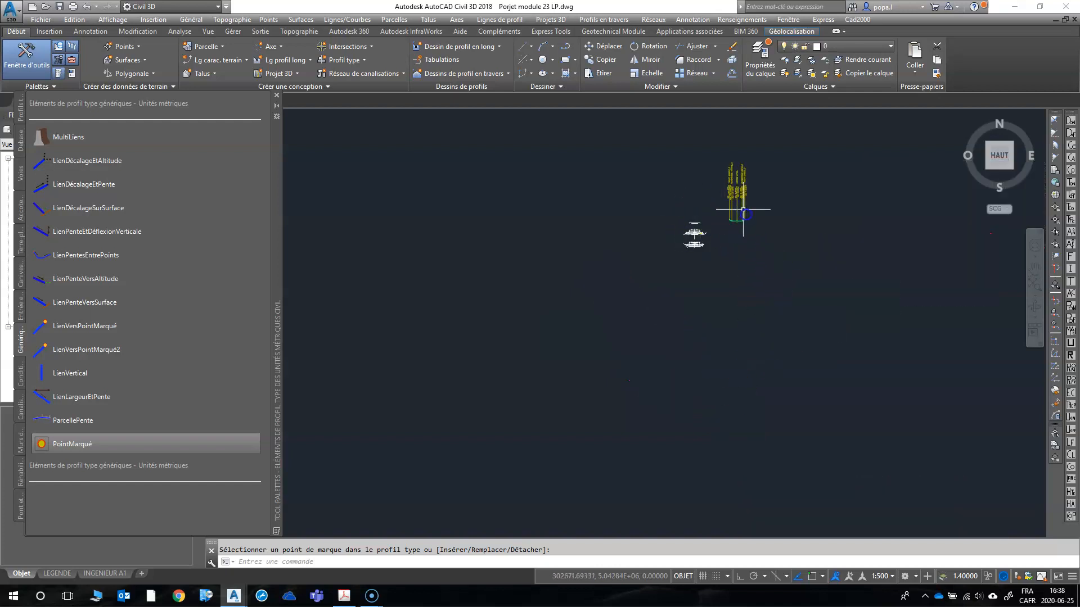